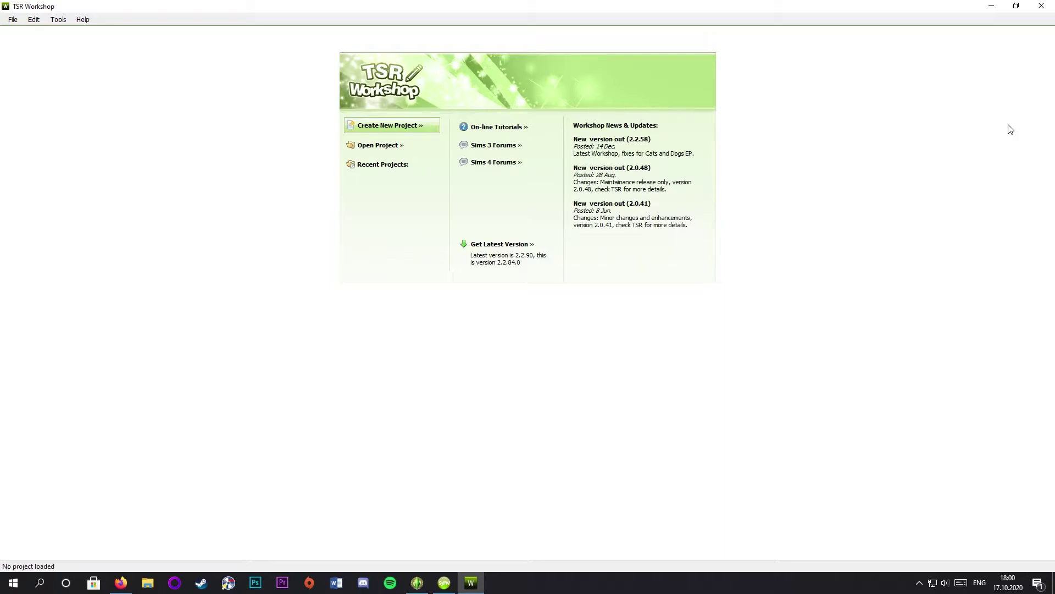
Step: Start a new TSR Workshop project from the Clothing template
click(410, 128)
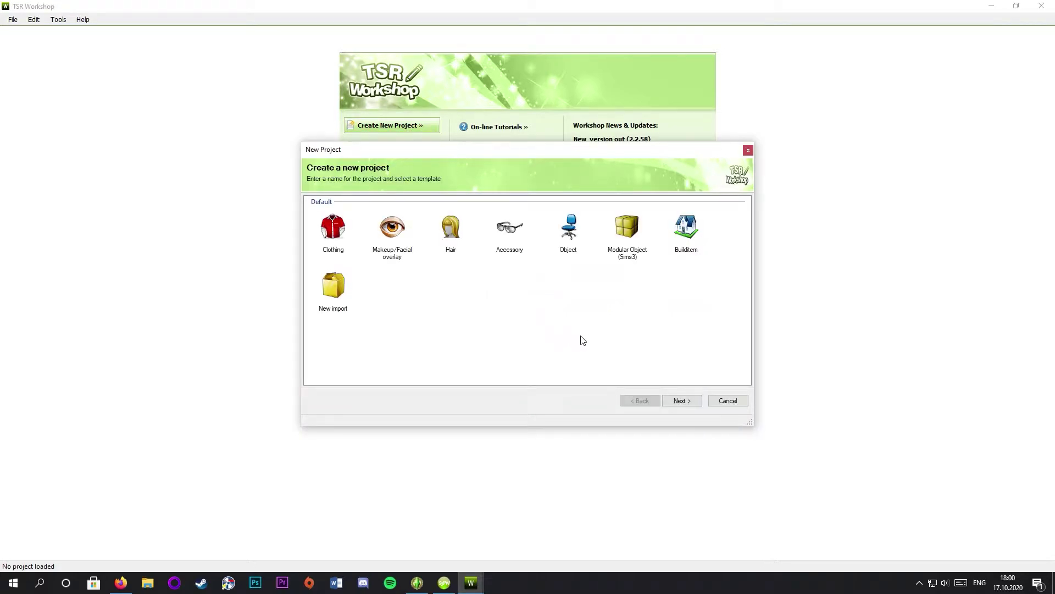
click(331, 232)
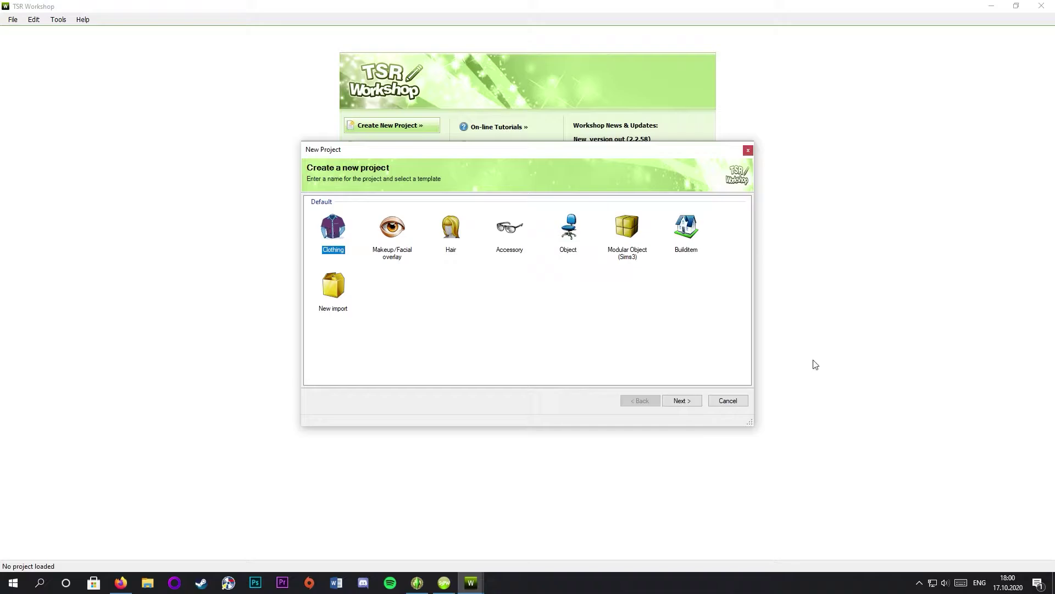
click(691, 403)
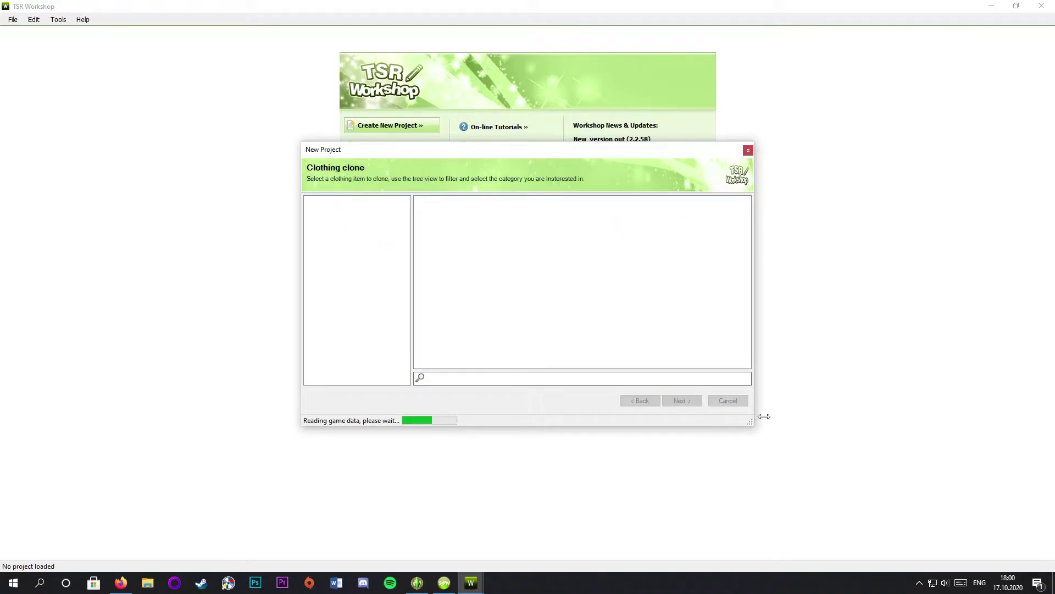
Step: Enlarge and reposition the New Project dialog while Sims 3 clothing categories load
drag(756, 423, 943, 547)
mouse_move(575, 154)
mouse_down()
mouse_move(523, 121)
mouse_move(346, 59)
mouse_up()
drag(712, 458, 869, 530)
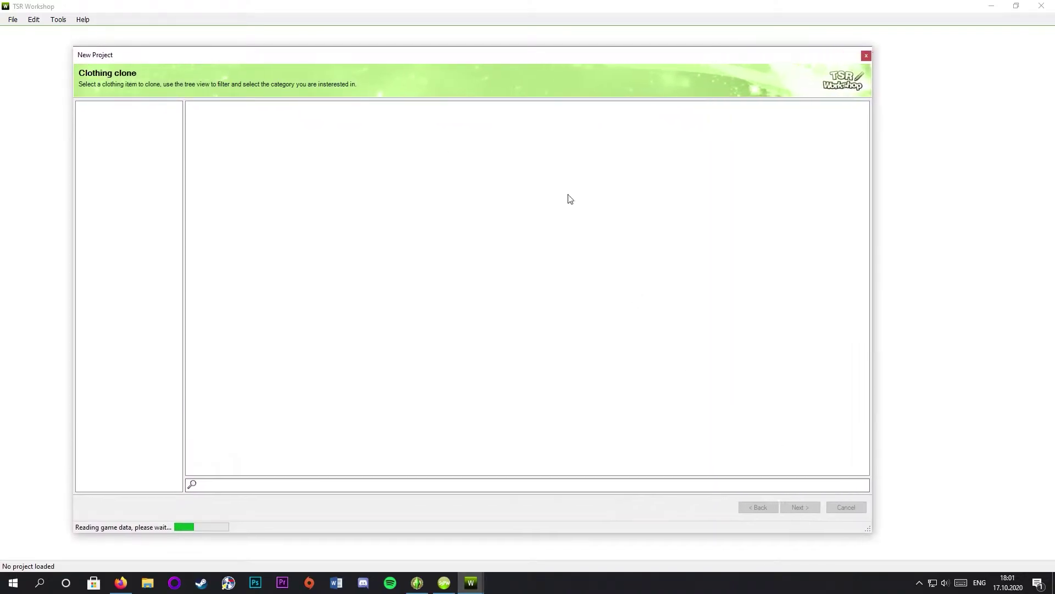
drag(443, 58, 538, 45)
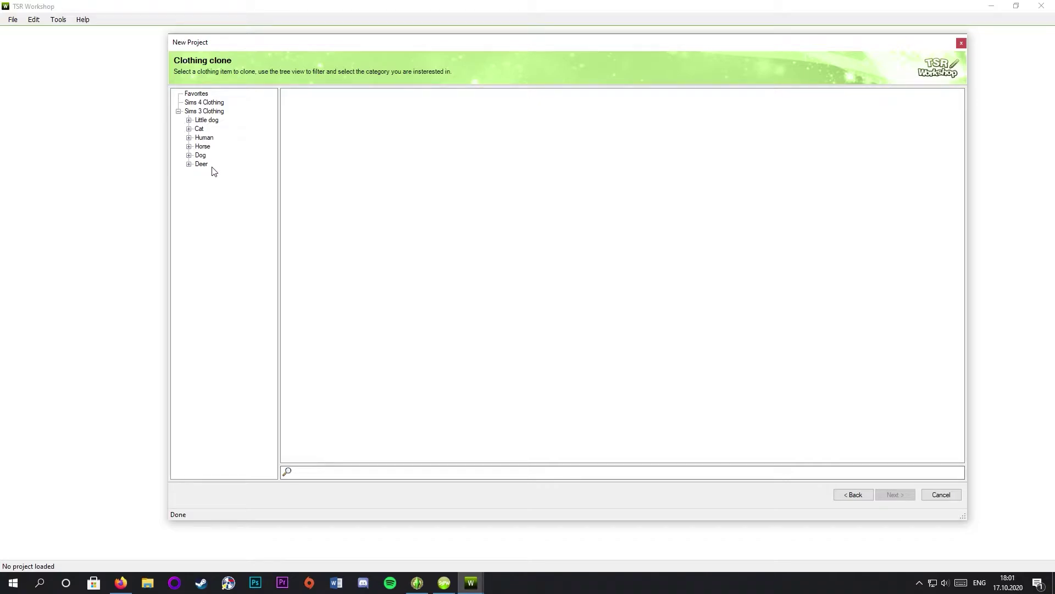
Step: Expand Human > Young Adult > Female and select the Everyday category
click(189, 139)
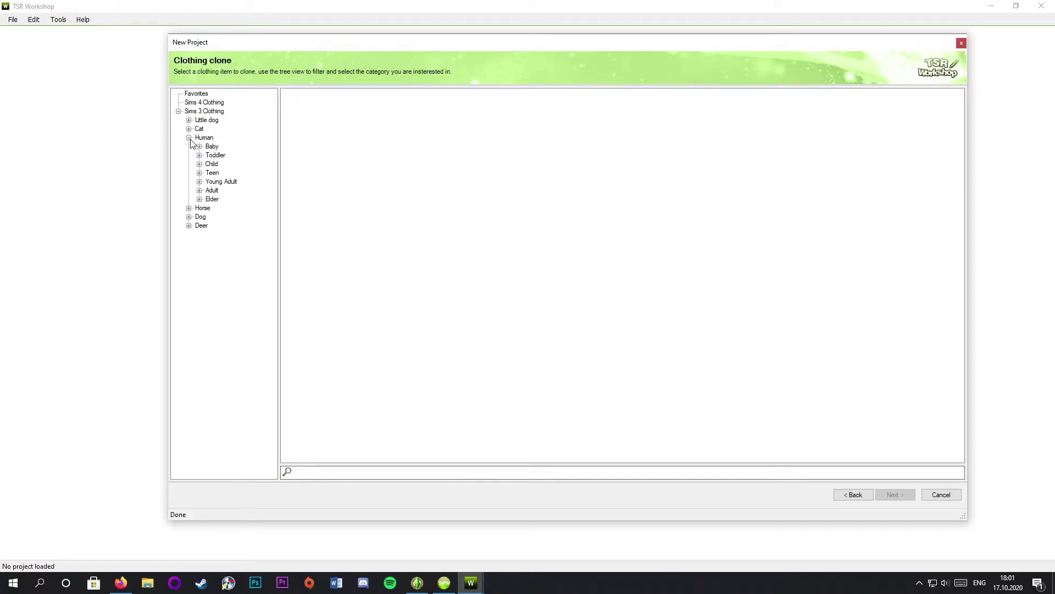
click(200, 182)
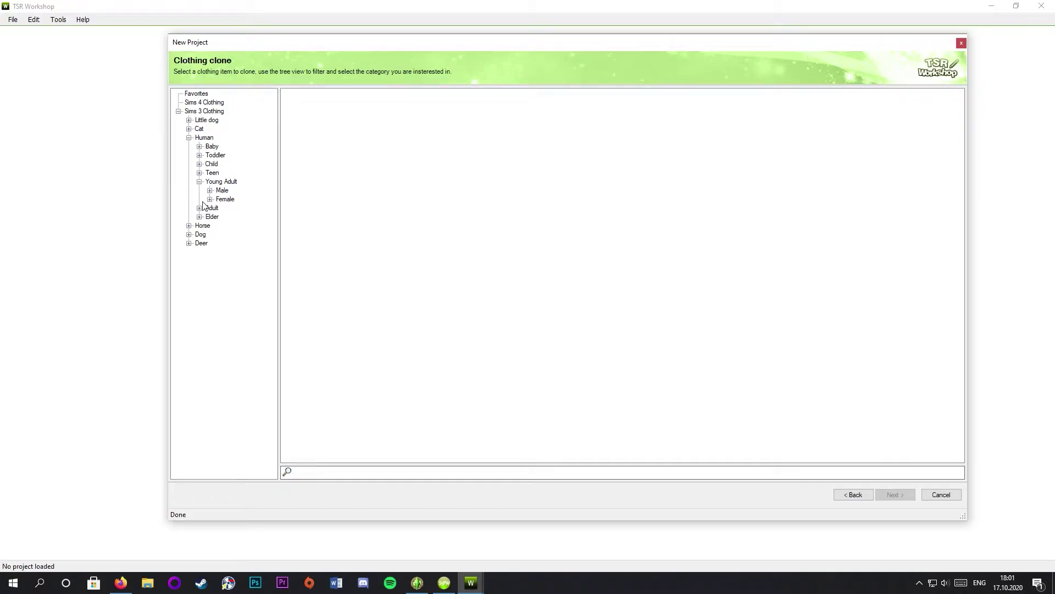
click(210, 200)
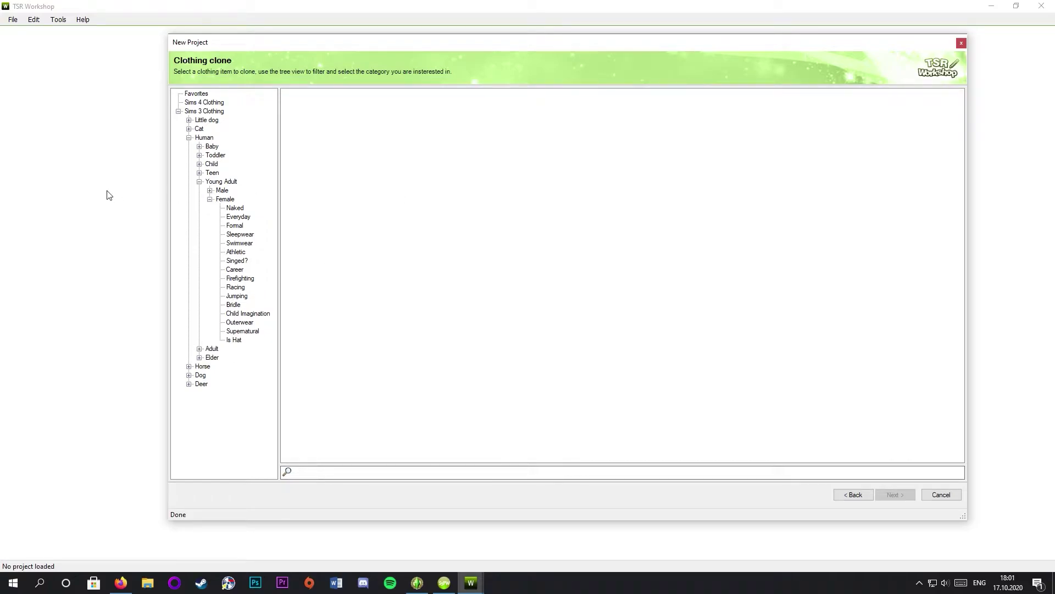
click(246, 217)
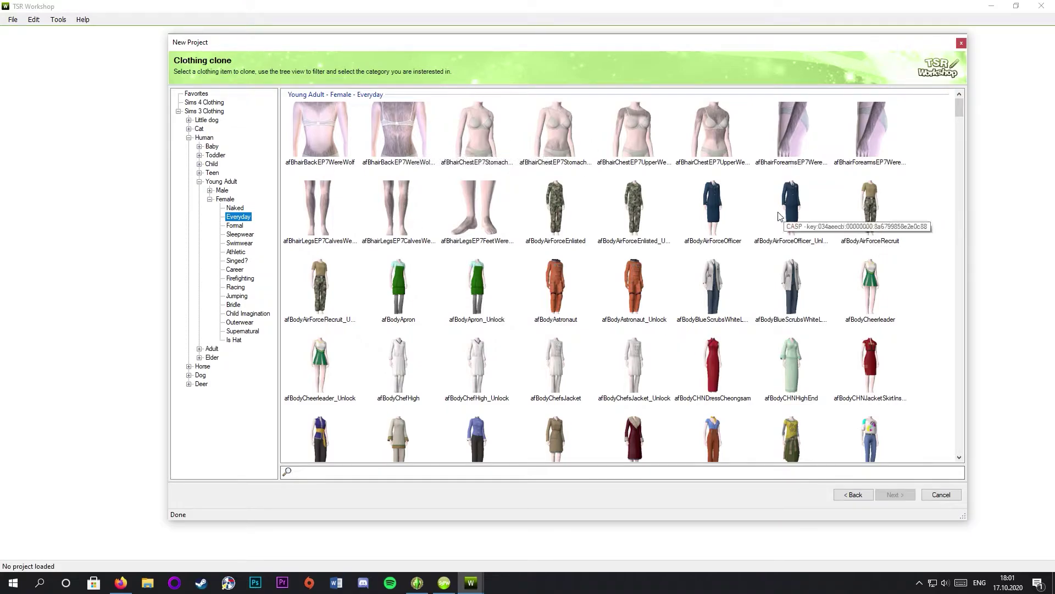
Step: Scroll through the Everyday grid to browse the EP5 to EP7 tops
scroll(851, 188, down, 15)
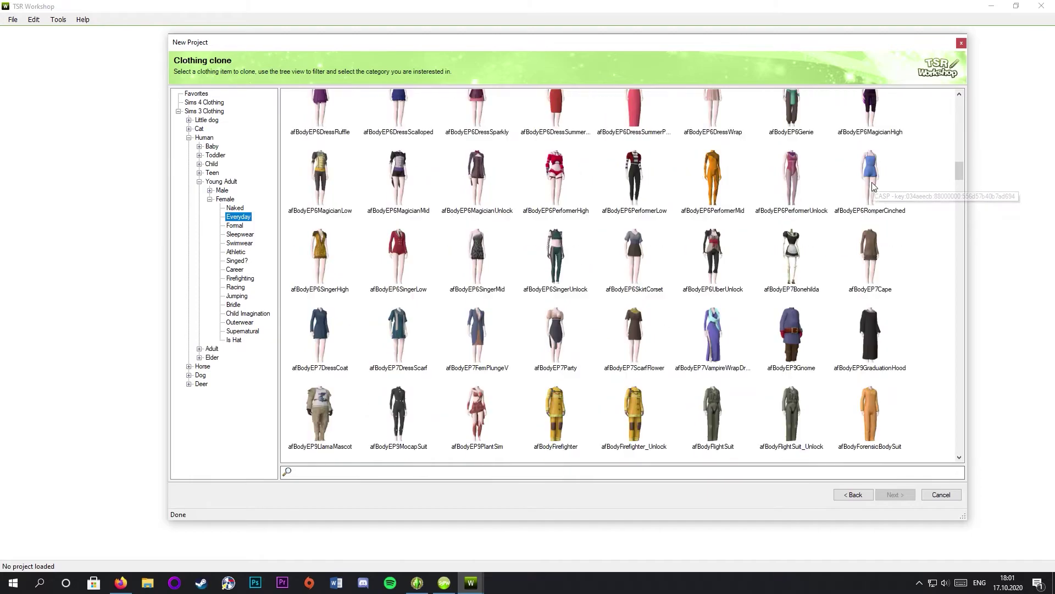
scroll(852, 186, down, 20)
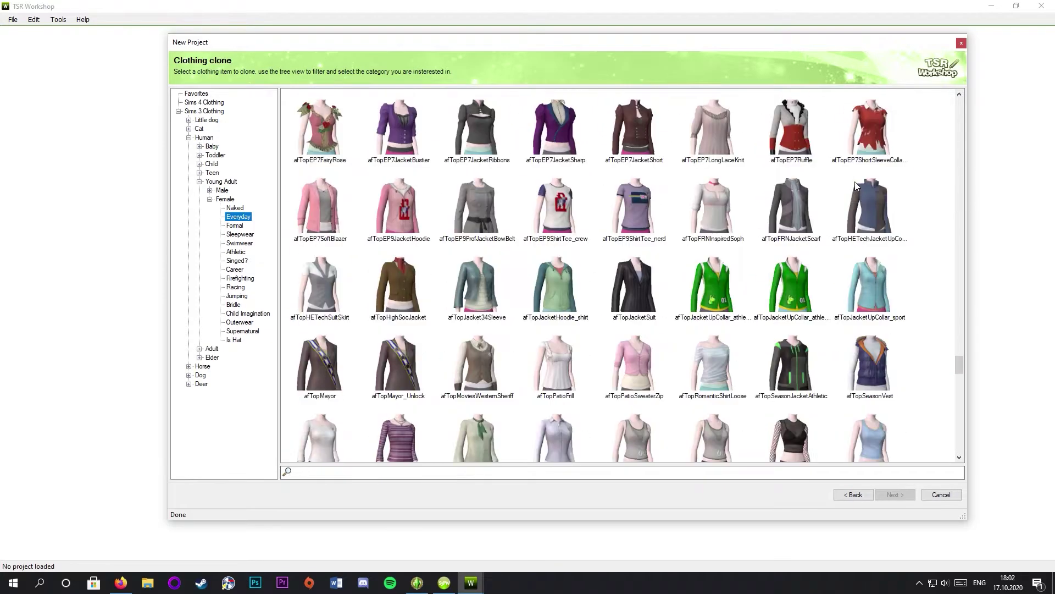
scroll(856, 185, down, 5)
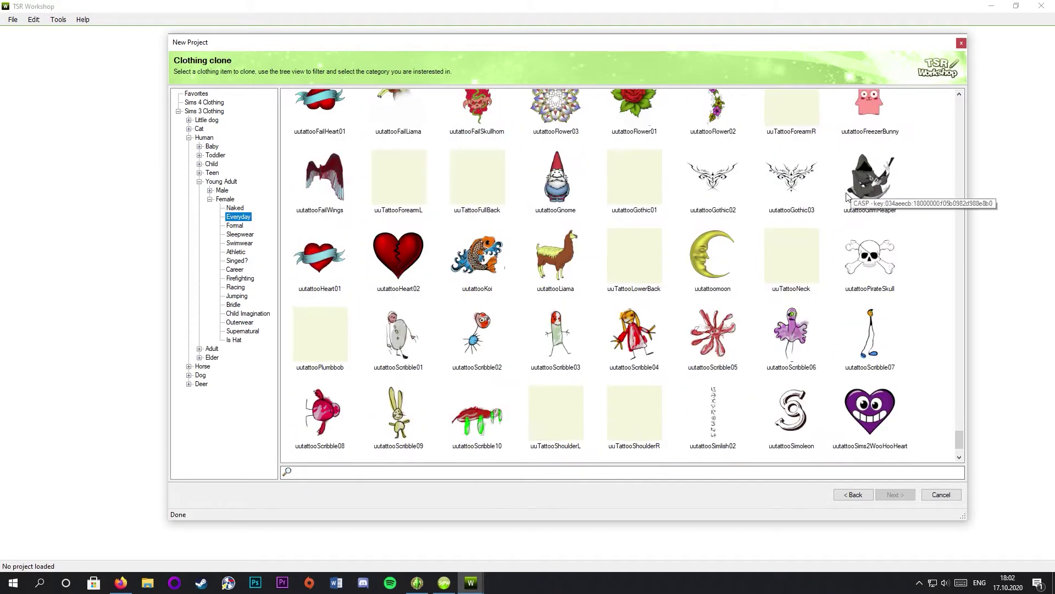
scroll(931, 415, down, 1)
scroll(824, 323, up, 10)
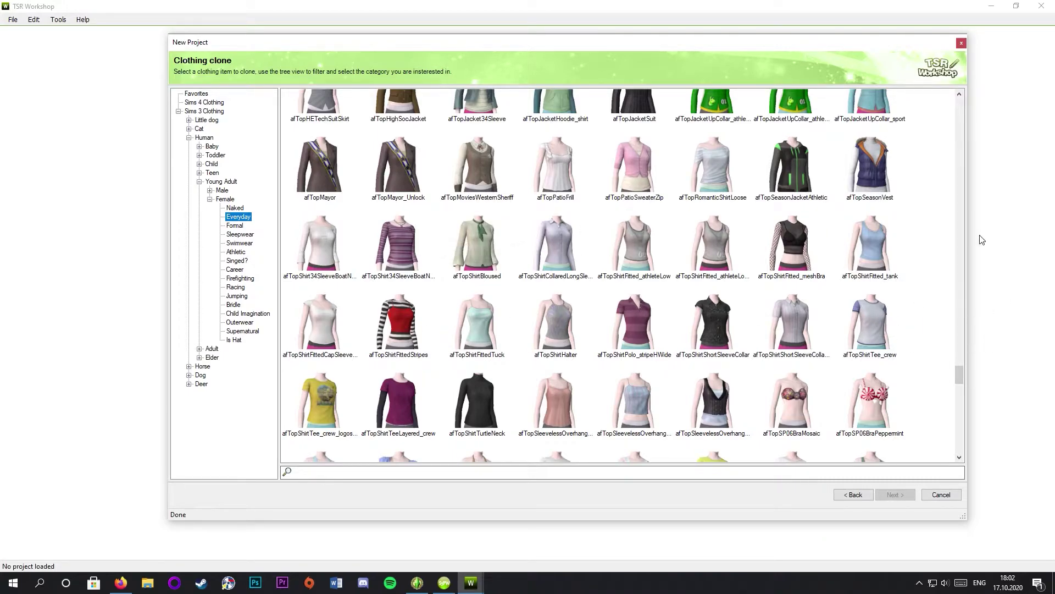
scroll(599, 233, up, 10)
scroll(538, 220, up, 5)
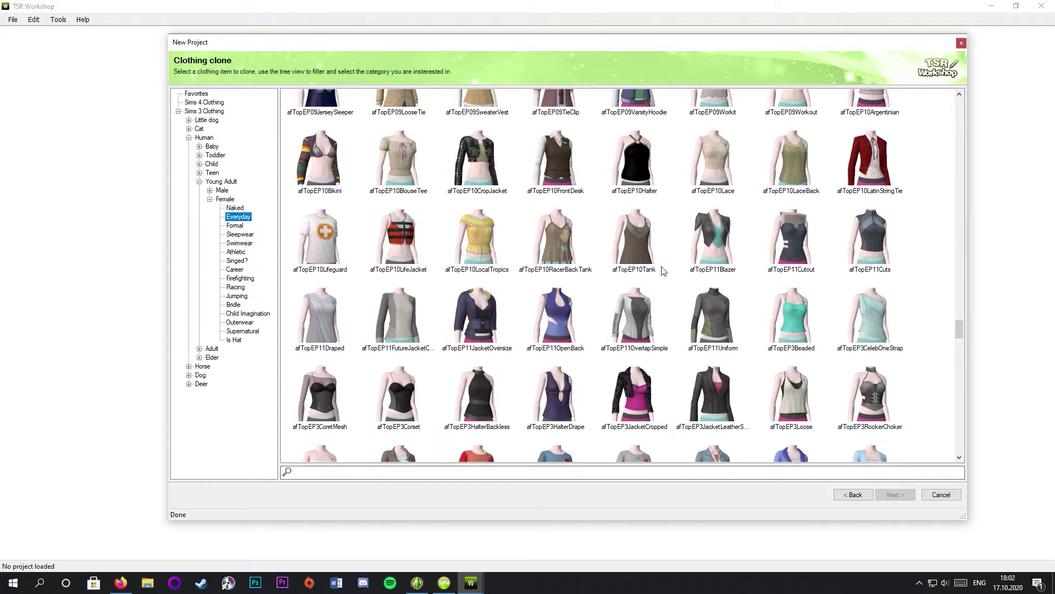
scroll(662, 269, up, 10)
scroll(764, 273, up, 5)
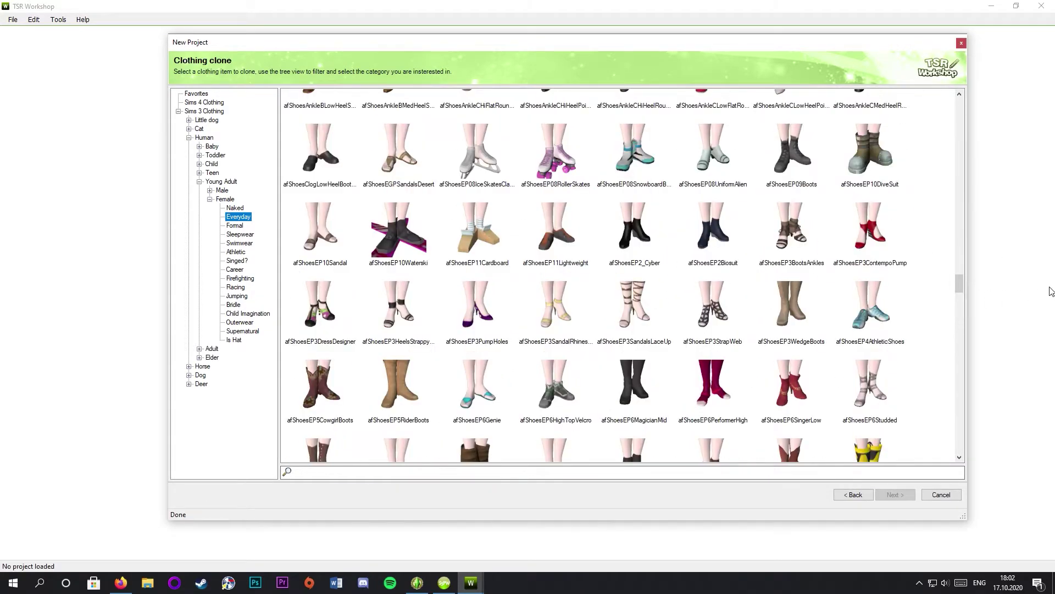
scroll(841, 257, up, 3)
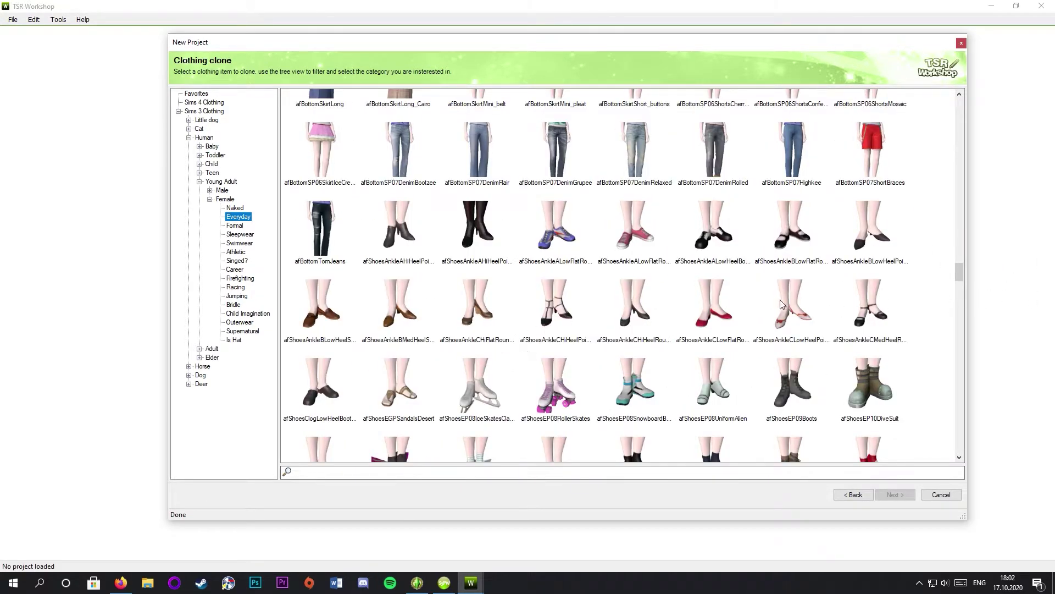
scroll(843, 327, up, 5)
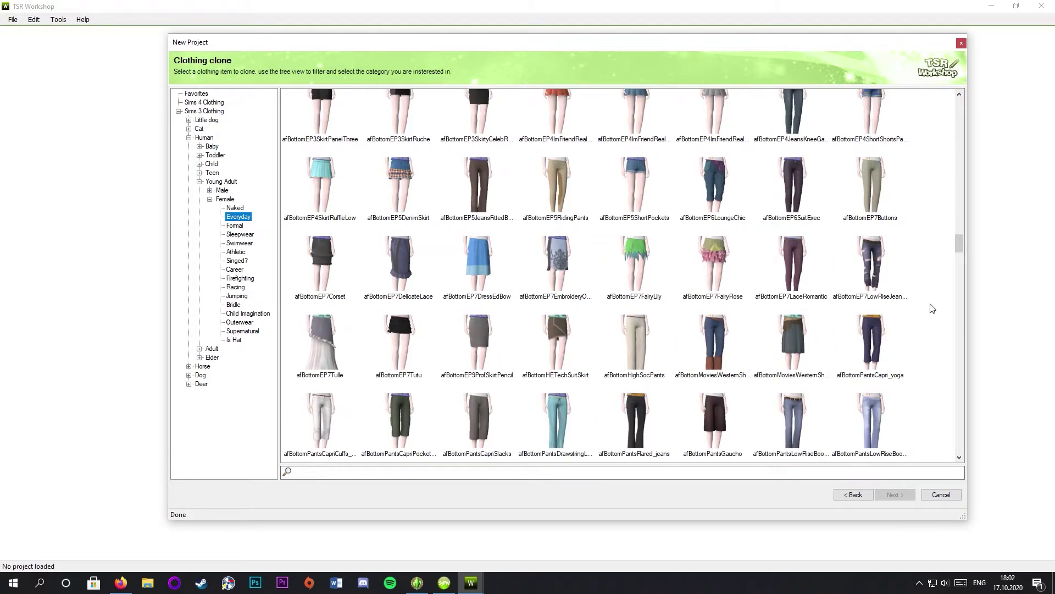
scroll(932, 308, up, 3)
scroll(932, 309, up, 3)
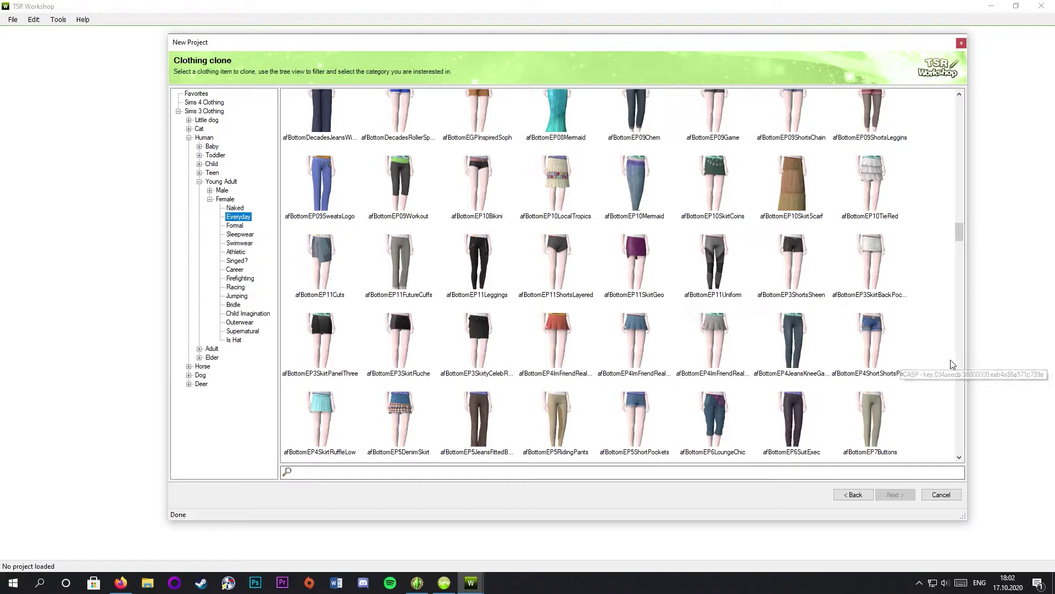
scroll(953, 364, down, 15)
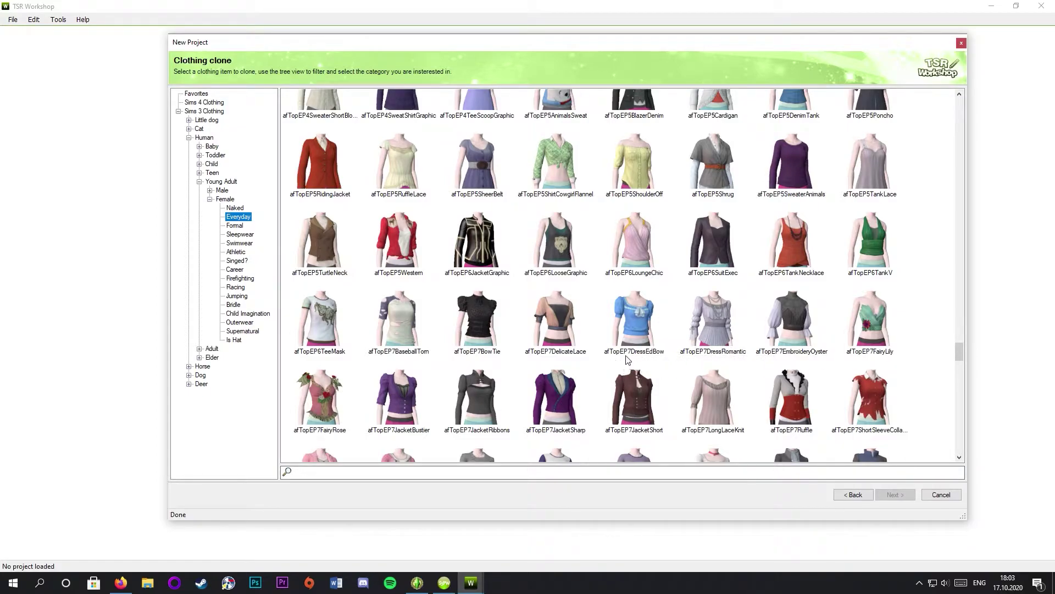
Step: Search the clone list for 'ep7' and browse the filtered EP7 items
click(359, 479)
text(p7)
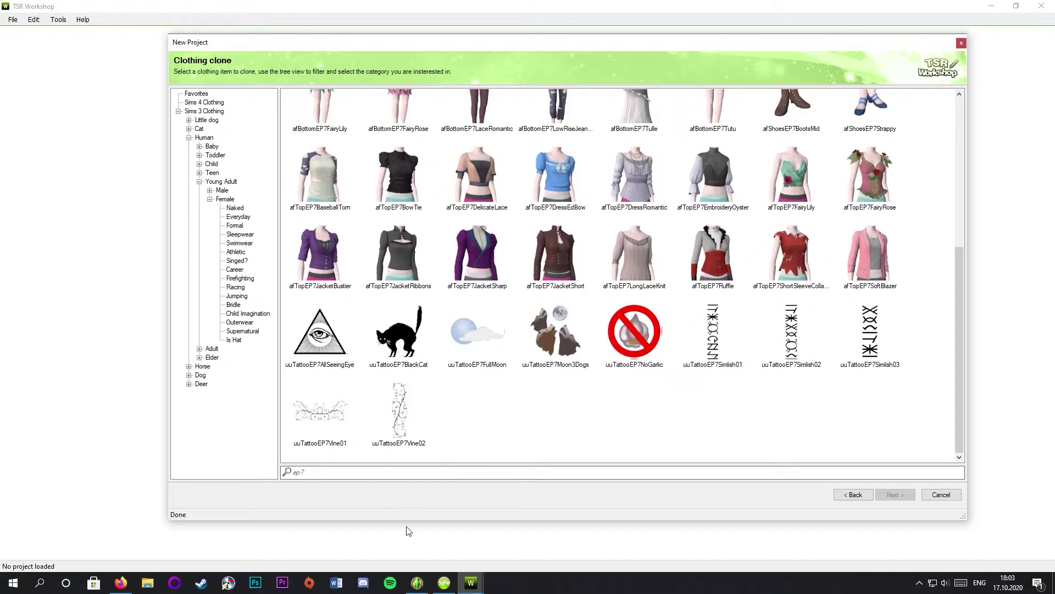
scroll(727, 406, up, 5)
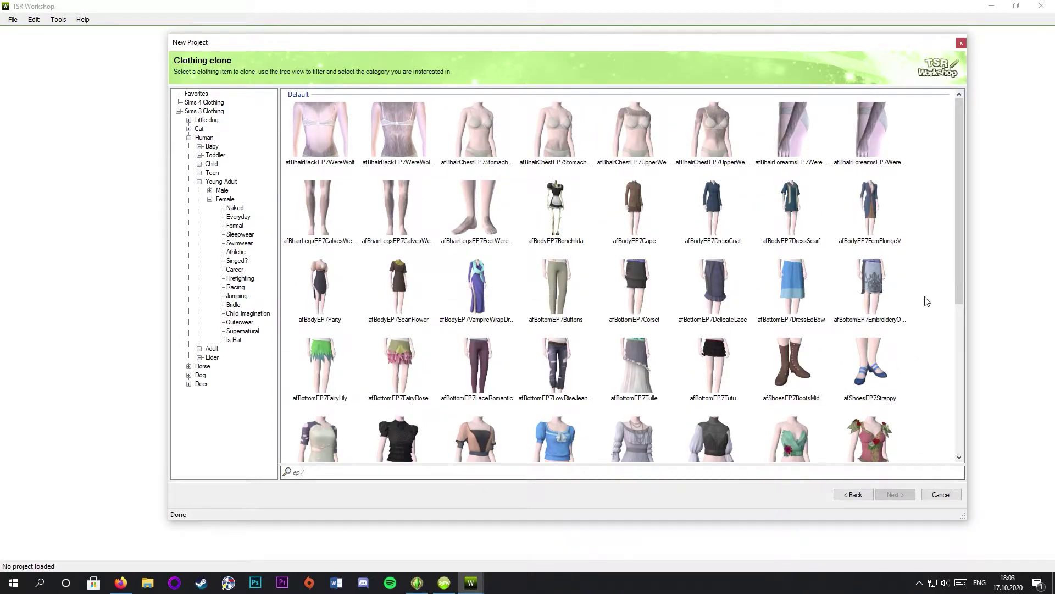
scroll(627, 322, down, 3)
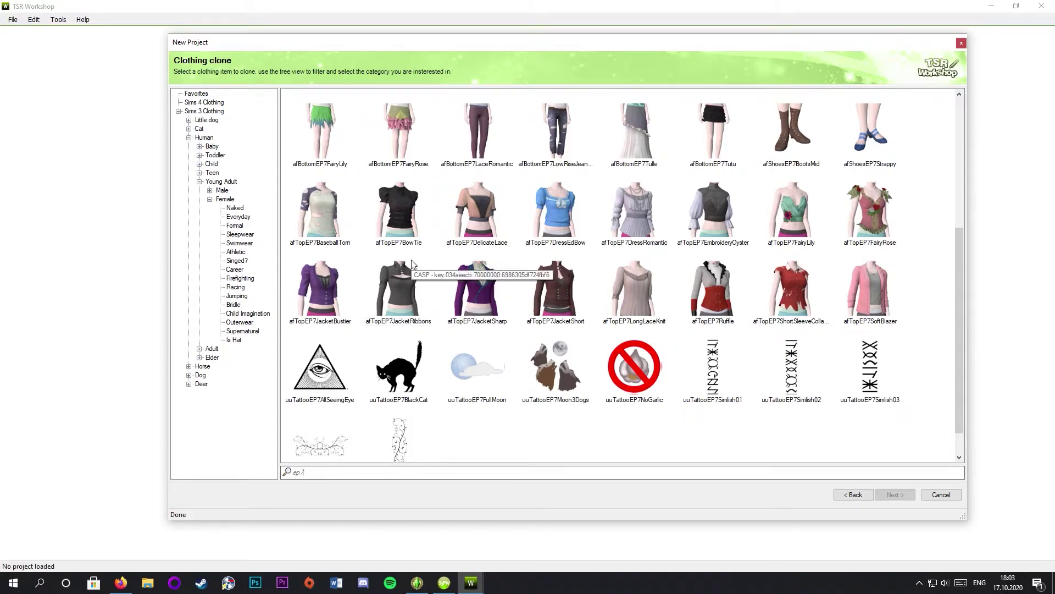
Step: Clone afTopEP7DelicateLace, keeping the default project name and title
scroll(957, 274, up, 2)
click(477, 330)
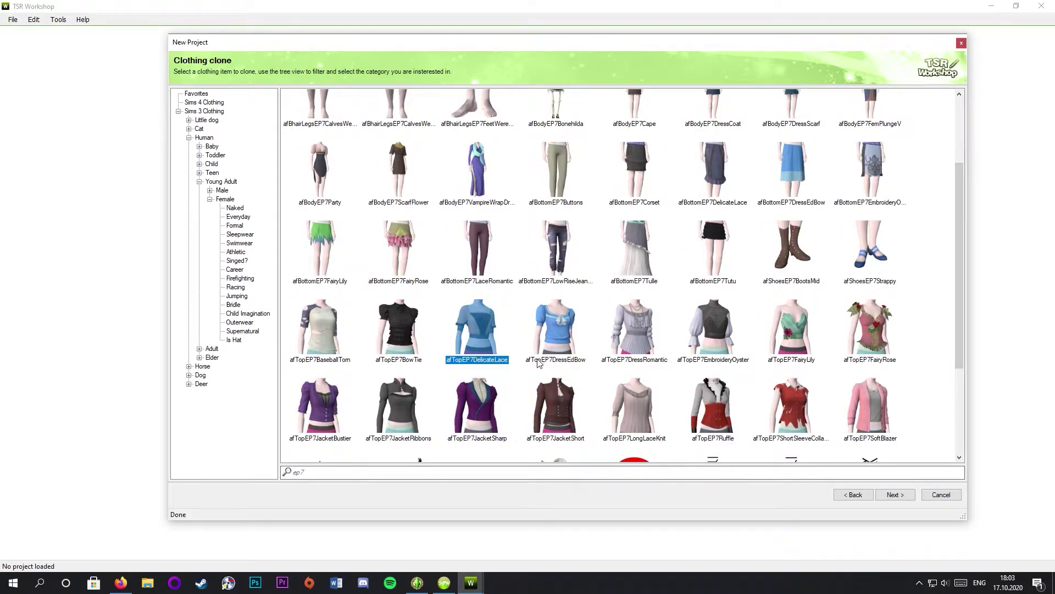
click(896, 495)
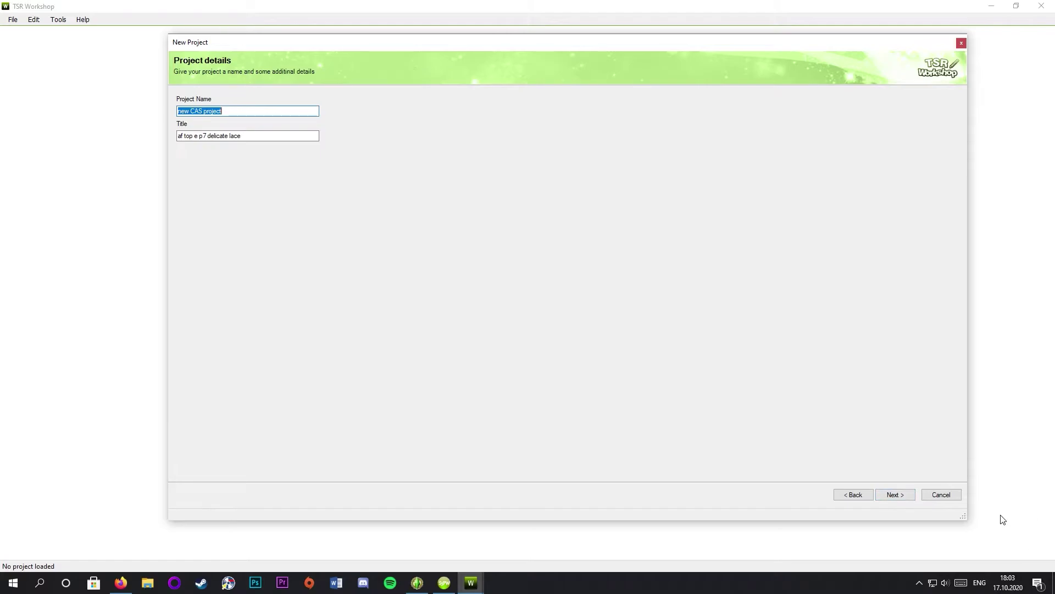
click(904, 499)
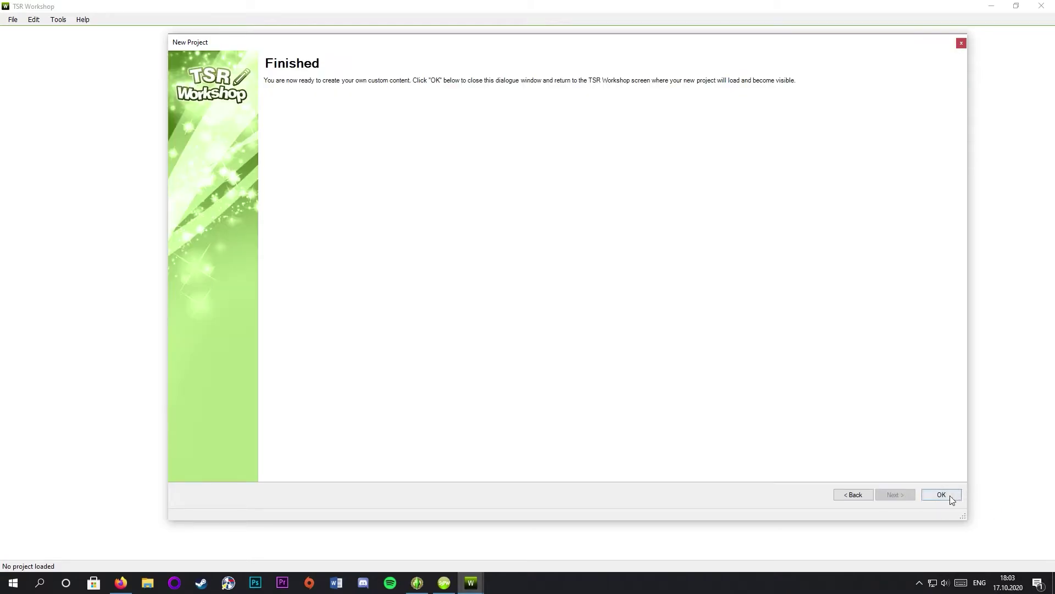
key(Return)
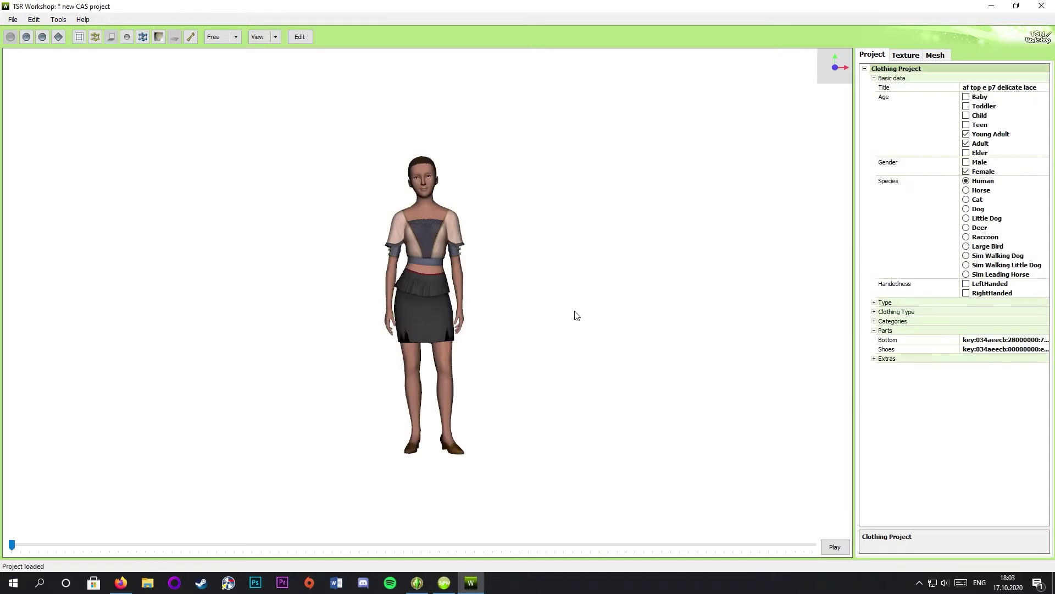
scroll(485, 288, up, 5)
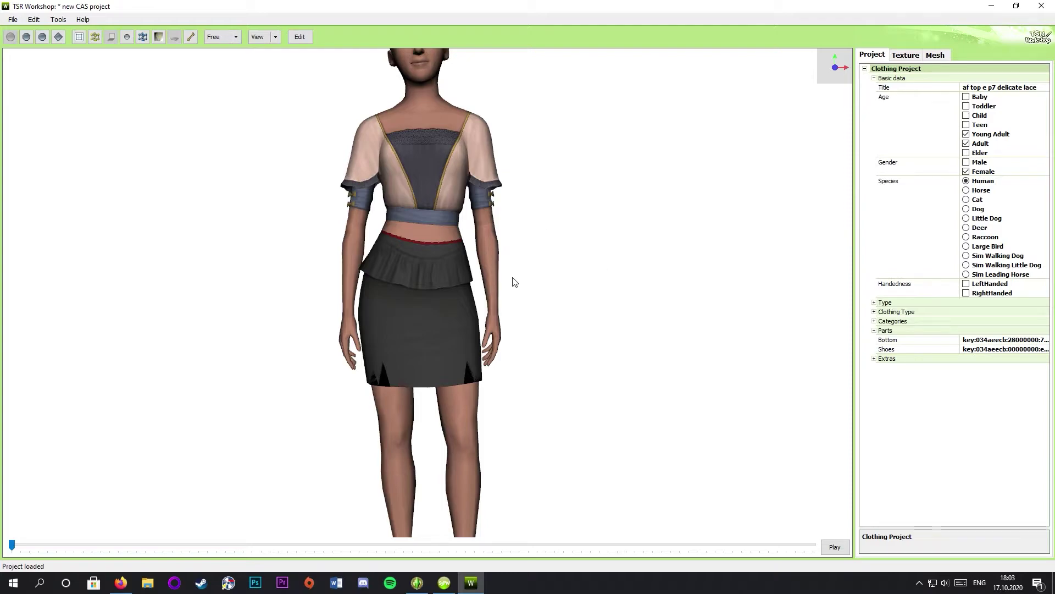
mouse_move(515, 282)
mouse_down()
mouse_move(342, 292)
mouse_move(683, 294)
mouse_move(425, 291)
mouse_move(213, 312)
mouse_move(219, 330)
mouse_move(323, 281)
mouse_up()
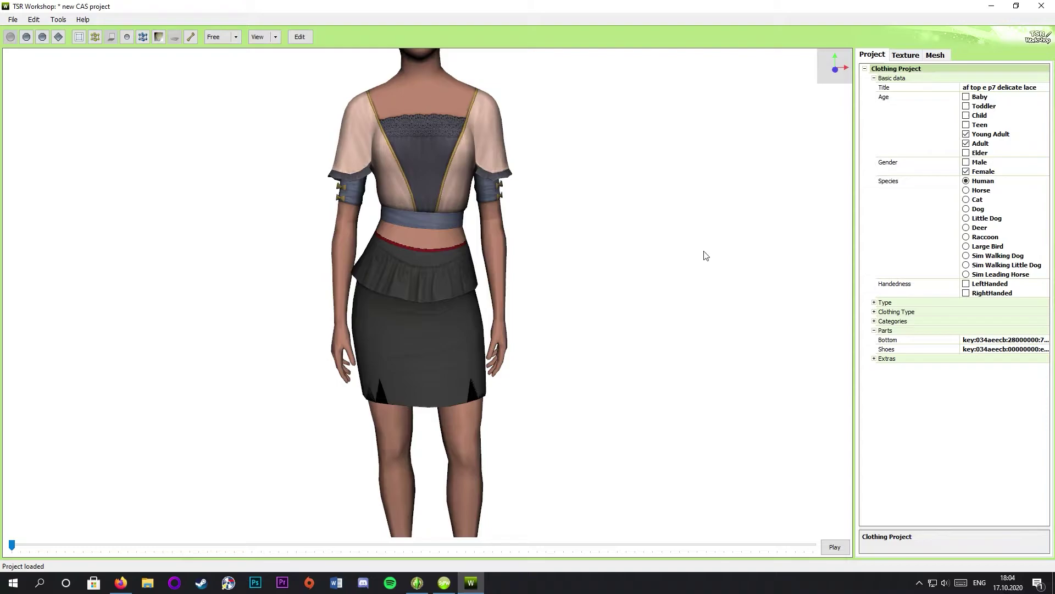
mouse_move(706, 256)
mouse_down()
mouse_move(397, 265)
mouse_move(730, 264)
mouse_move(698, 263)
mouse_move(798, 253)
mouse_up()
Step: Cycle the DelicateLace texture variants, settle on beige, and select the Multiplier texture
click(904, 55)
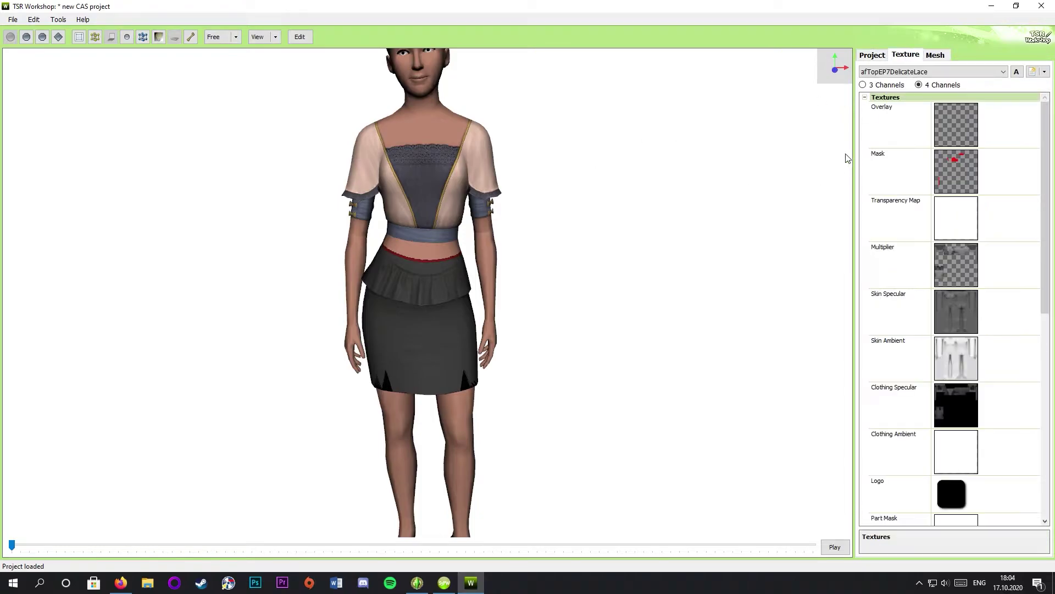
click(983, 73)
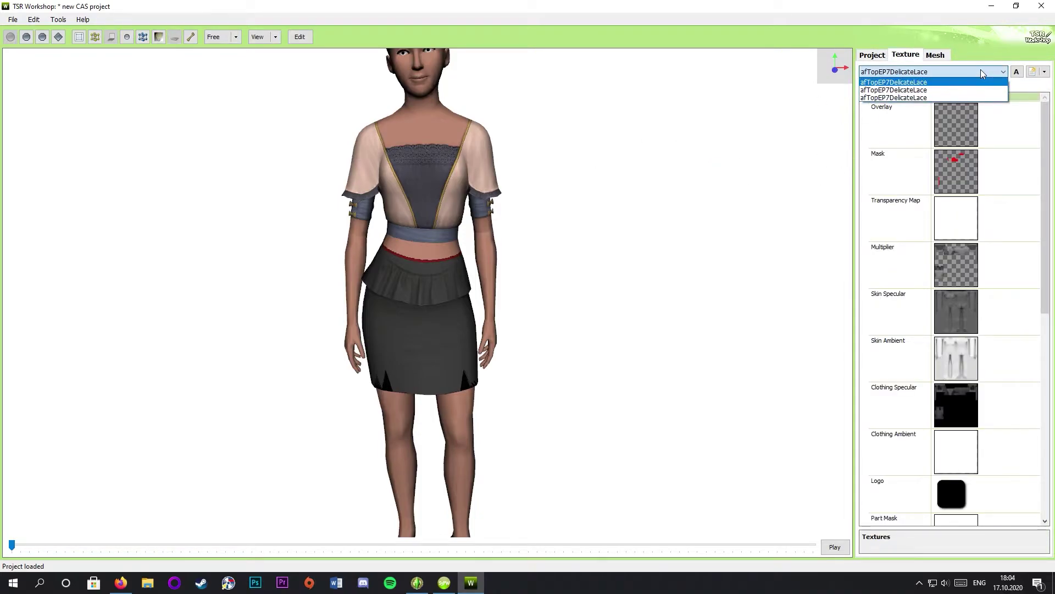
click(882, 91)
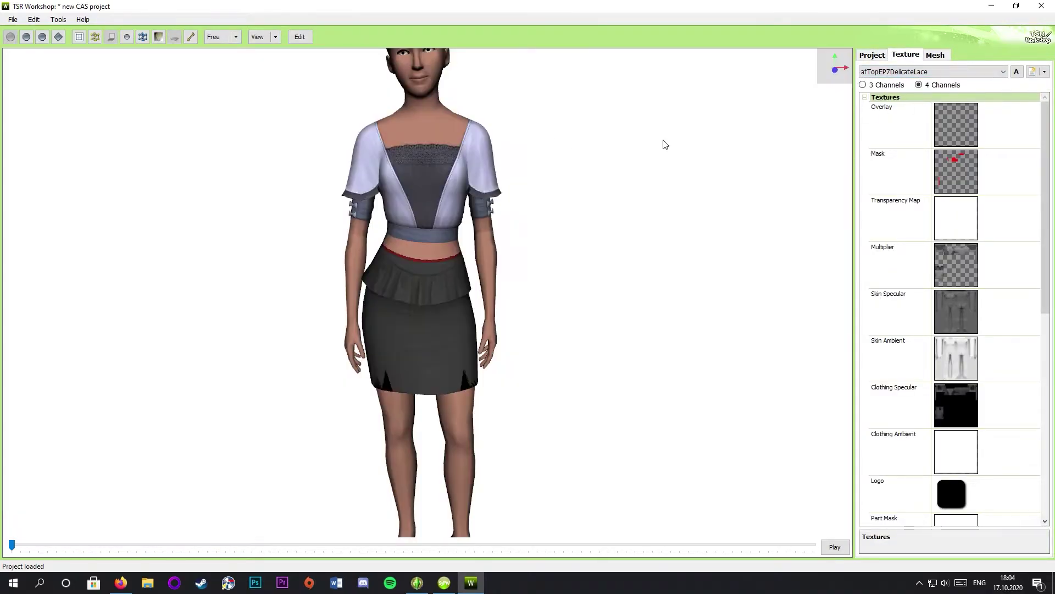
click(974, 72)
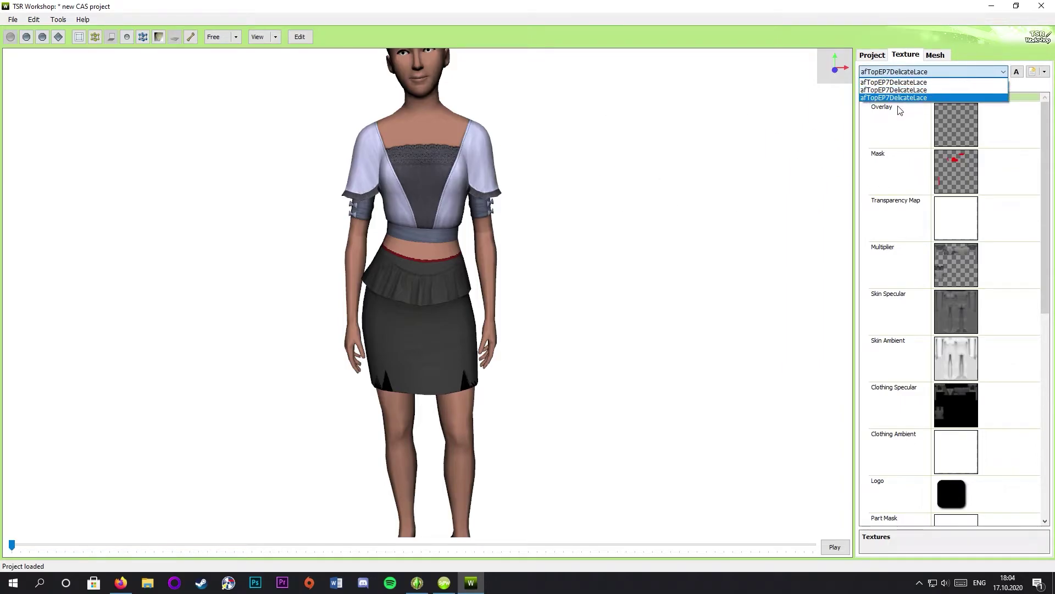
click(880, 98)
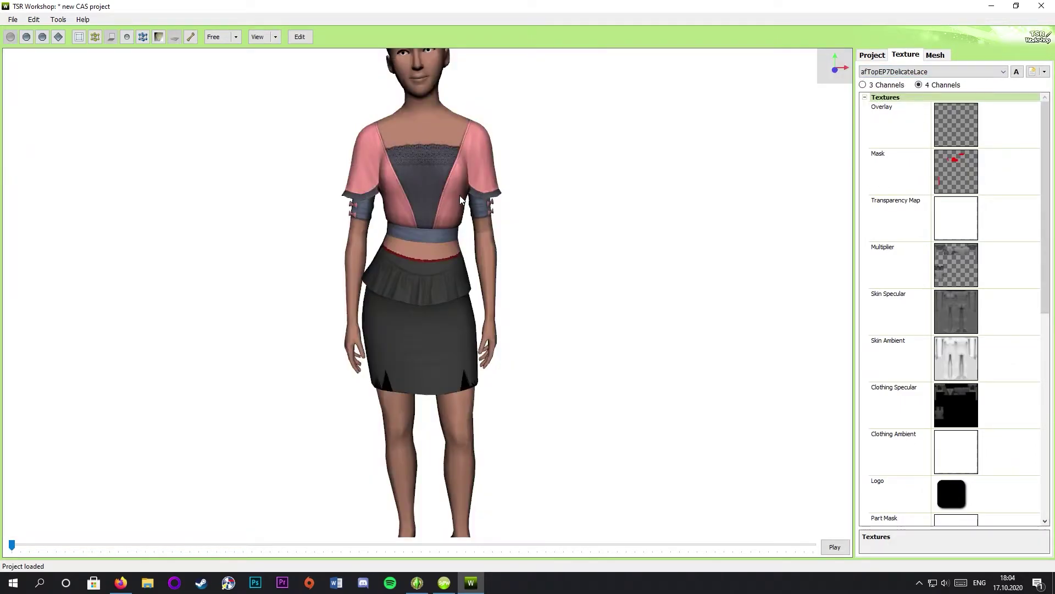
click(891, 72)
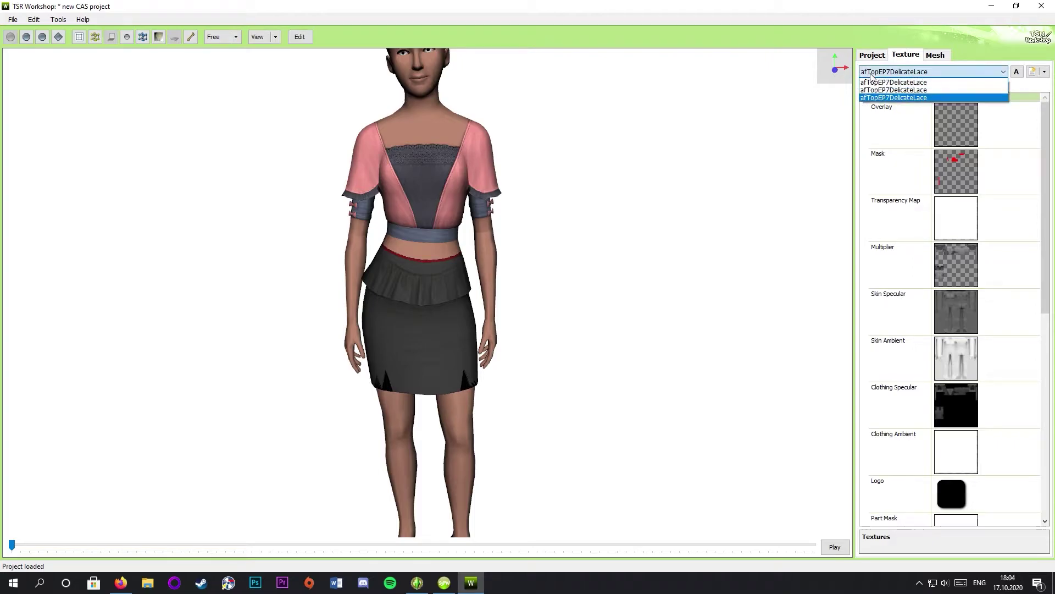
click(874, 83)
click(955, 250)
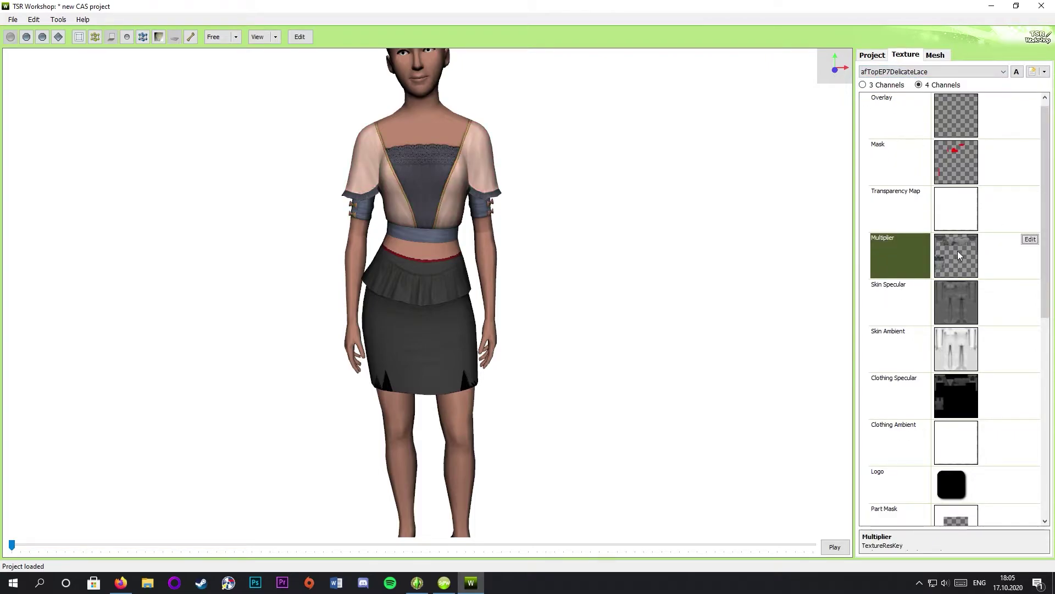
Step: Open the Multiplier texture in the Image Editor and enlarge its window
double_click(966, 246)
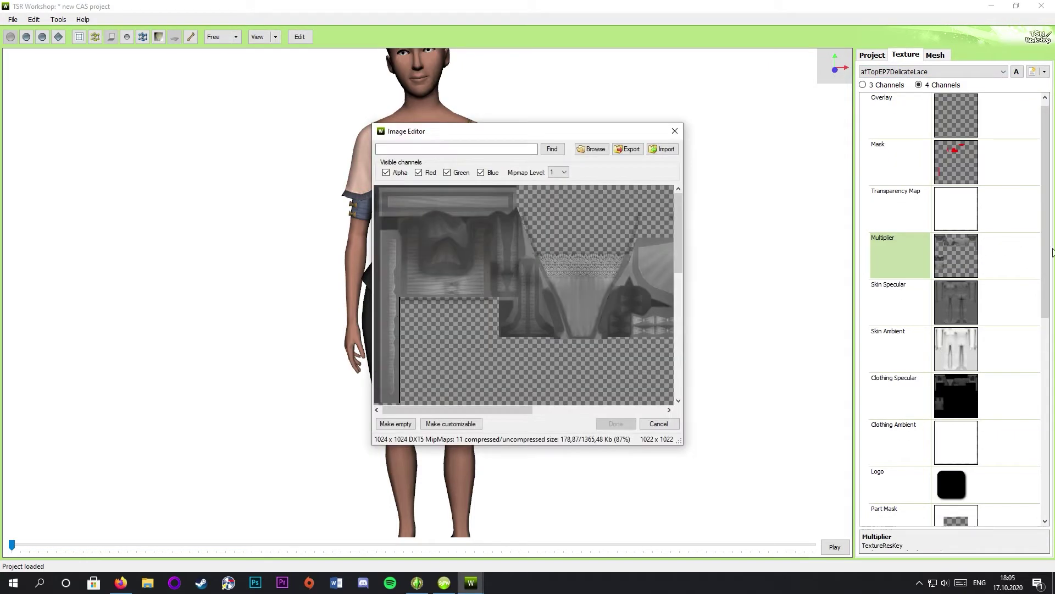
drag(685, 448, 869, 549)
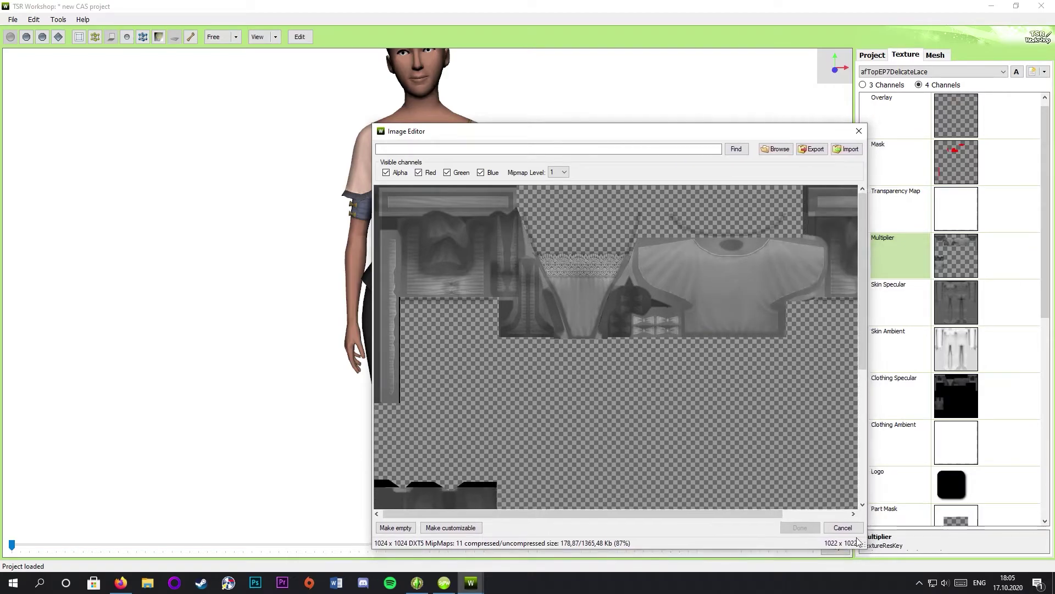
drag(575, 137, 480, 71)
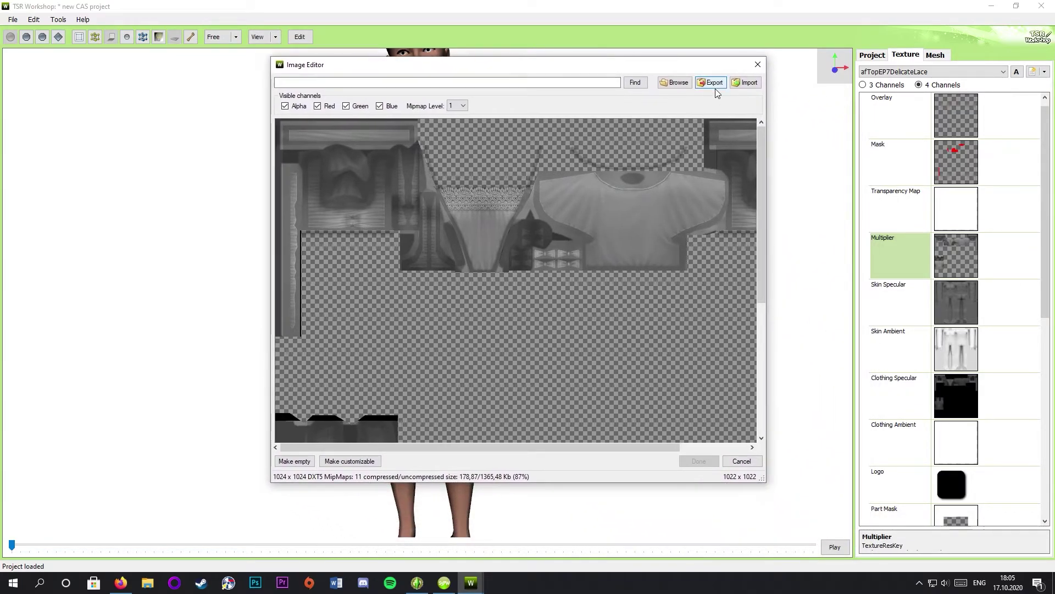
Step: Export the Multiplier texture as a PNG into the проекты folder and close the editor
click(714, 88)
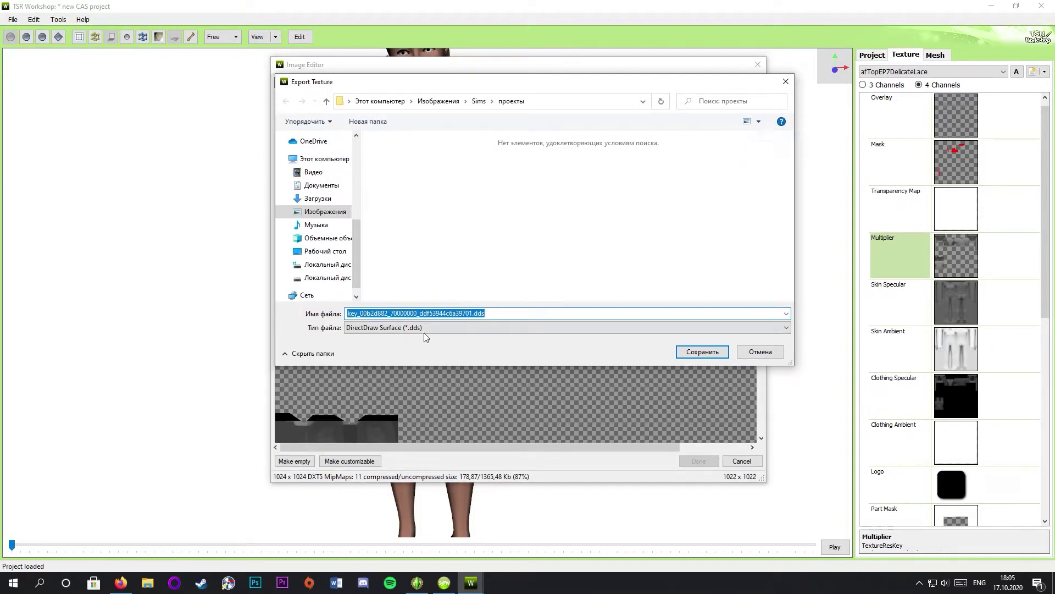
click(493, 328)
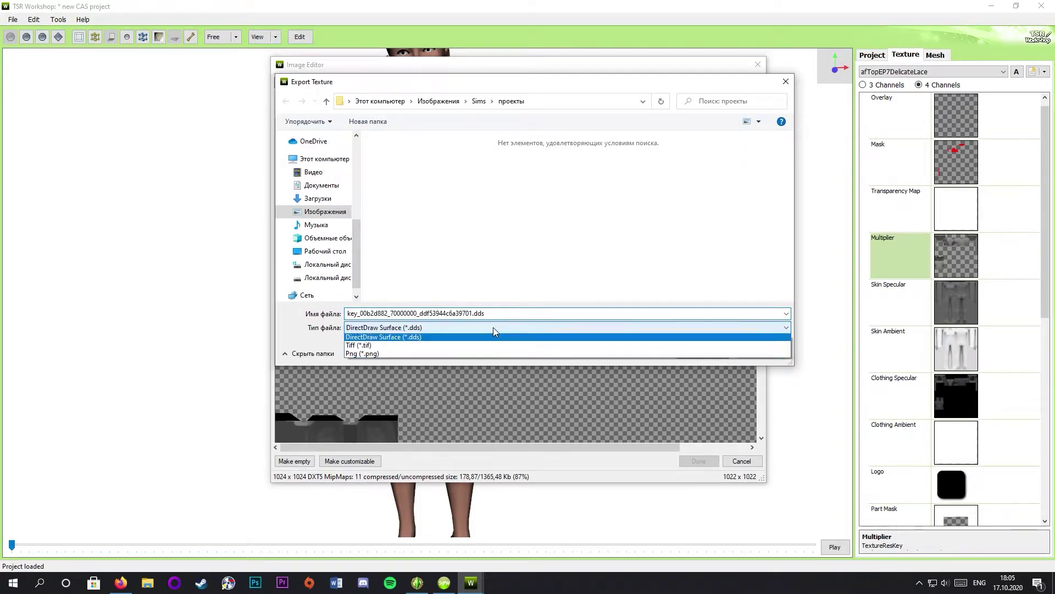
click(370, 354)
click(376, 332)
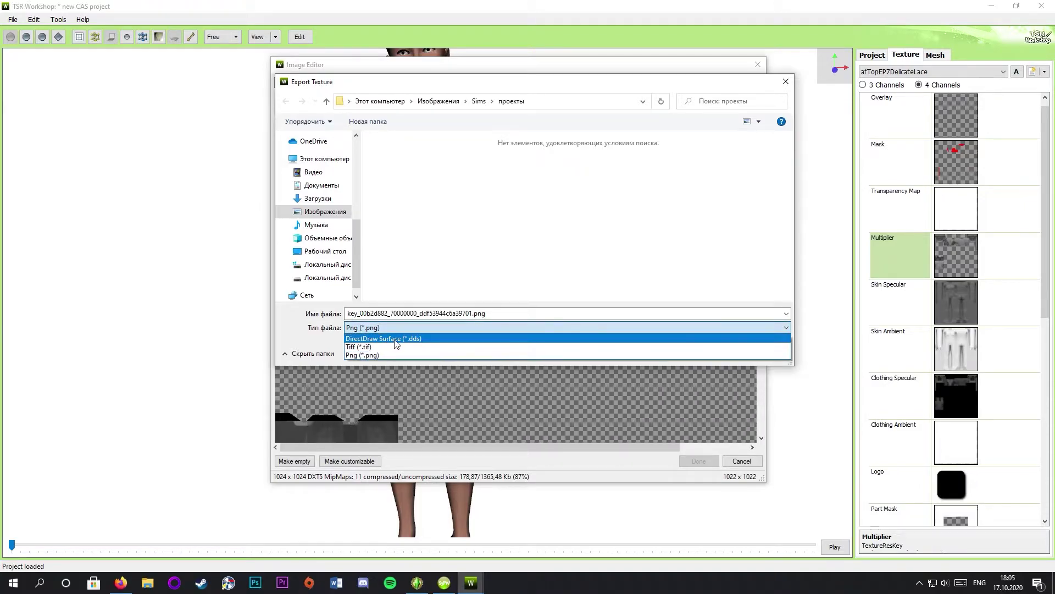
click(395, 339)
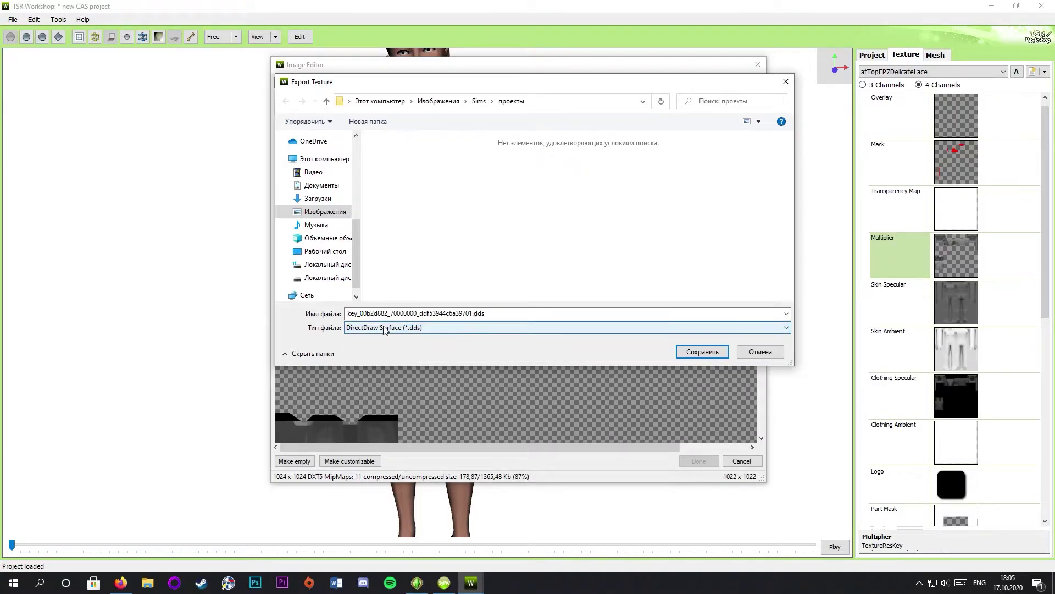
click(383, 329)
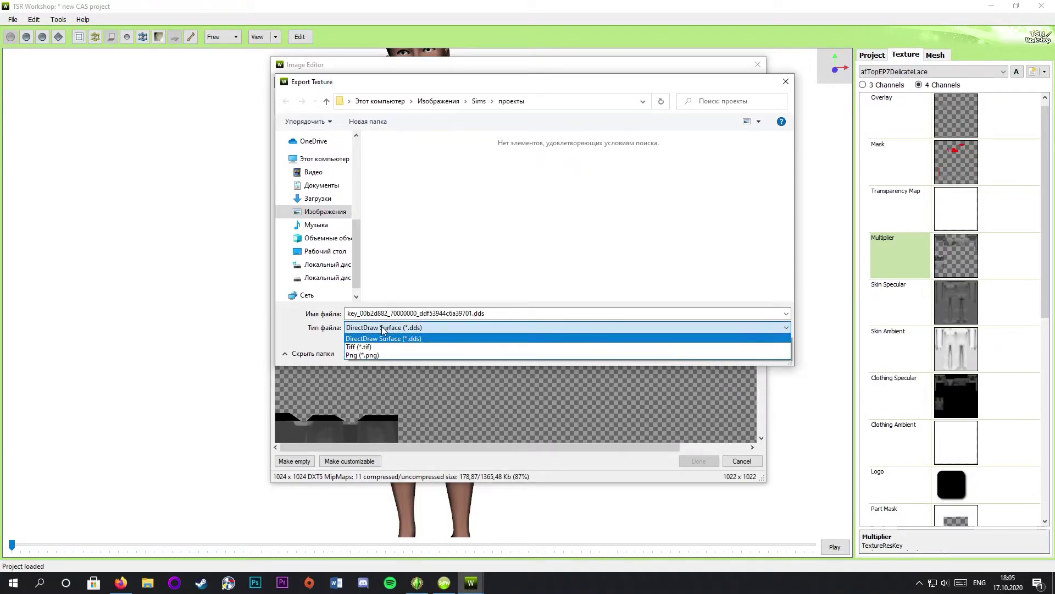
click(383, 357)
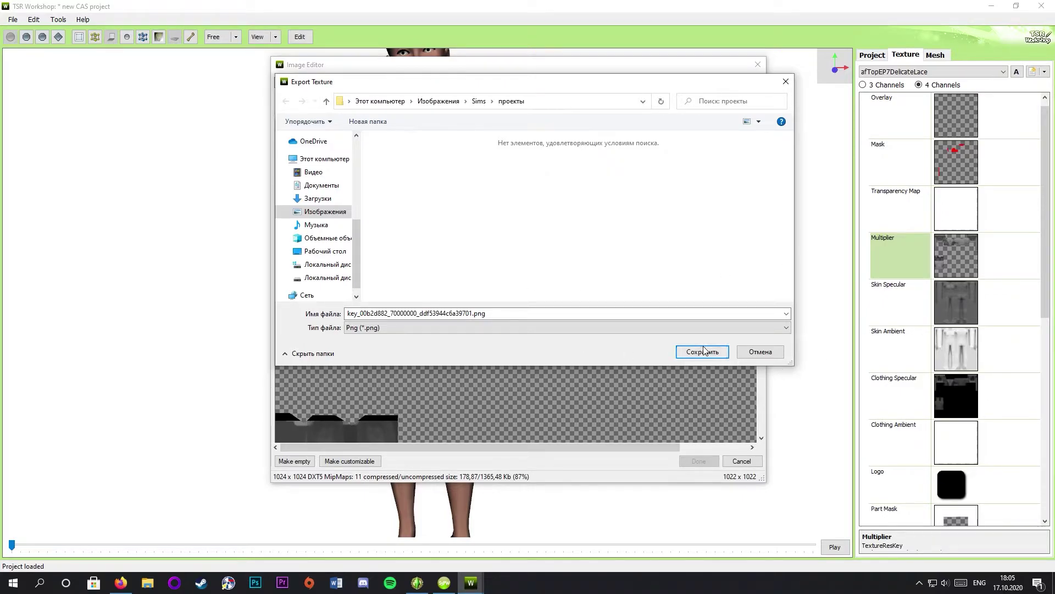
click(688, 353)
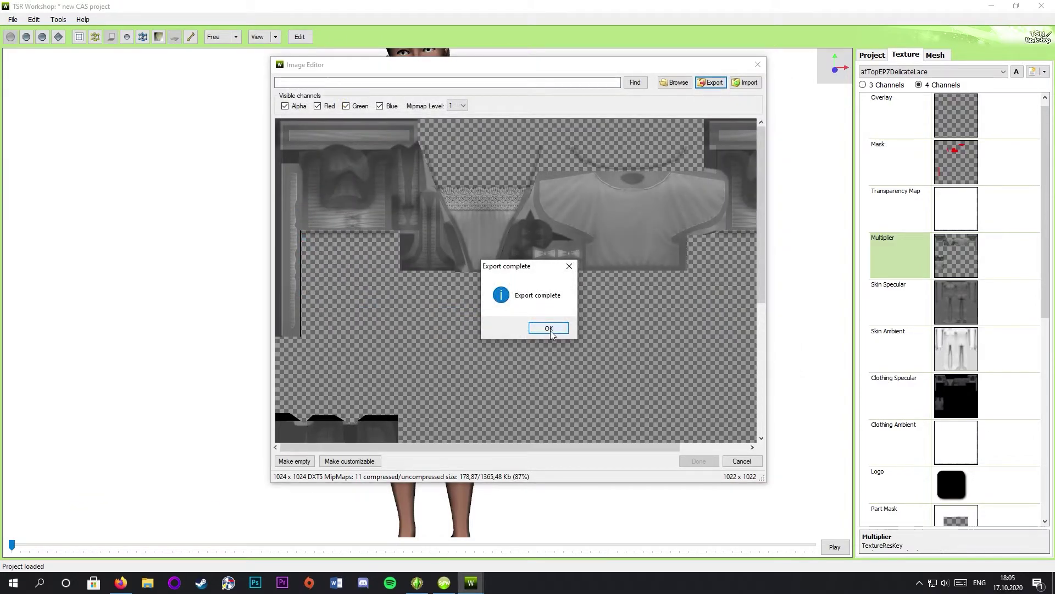
click(547, 328)
key(Escape)
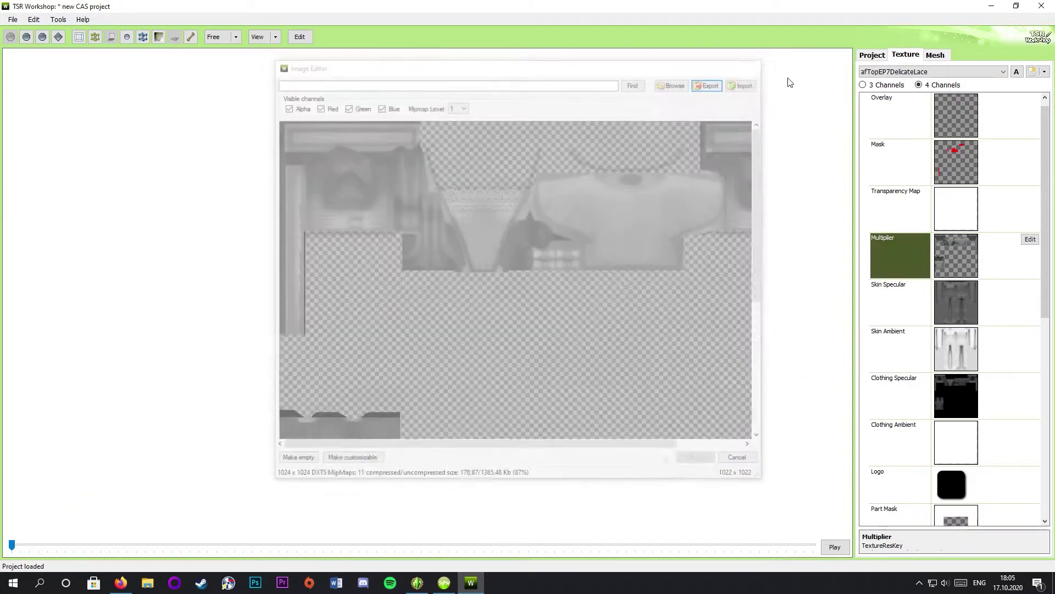
Step: Select the High level of detail mesh in the Mesh settings
click(935, 55)
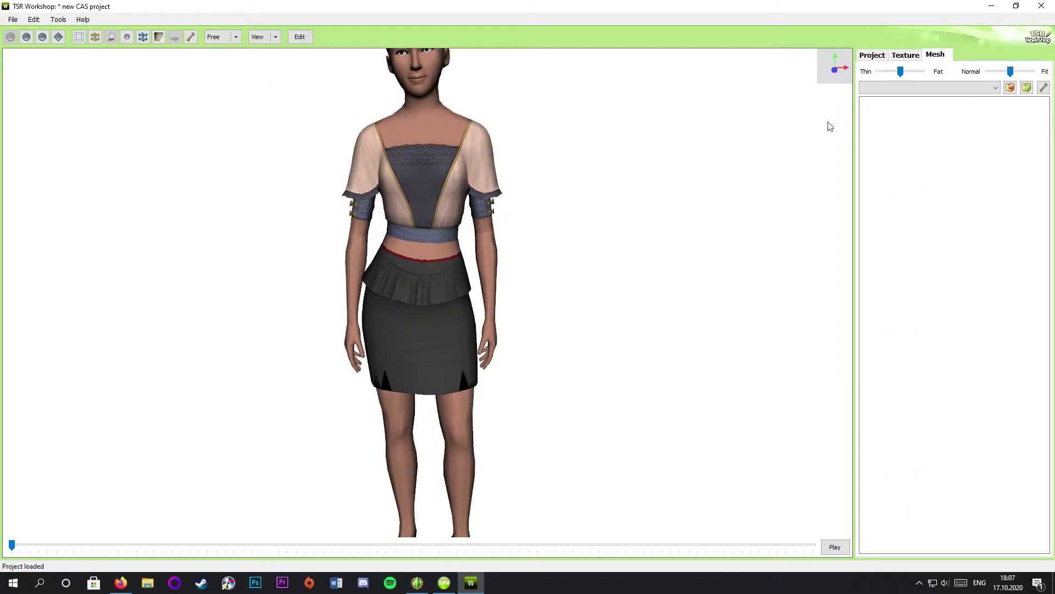
click(912, 89)
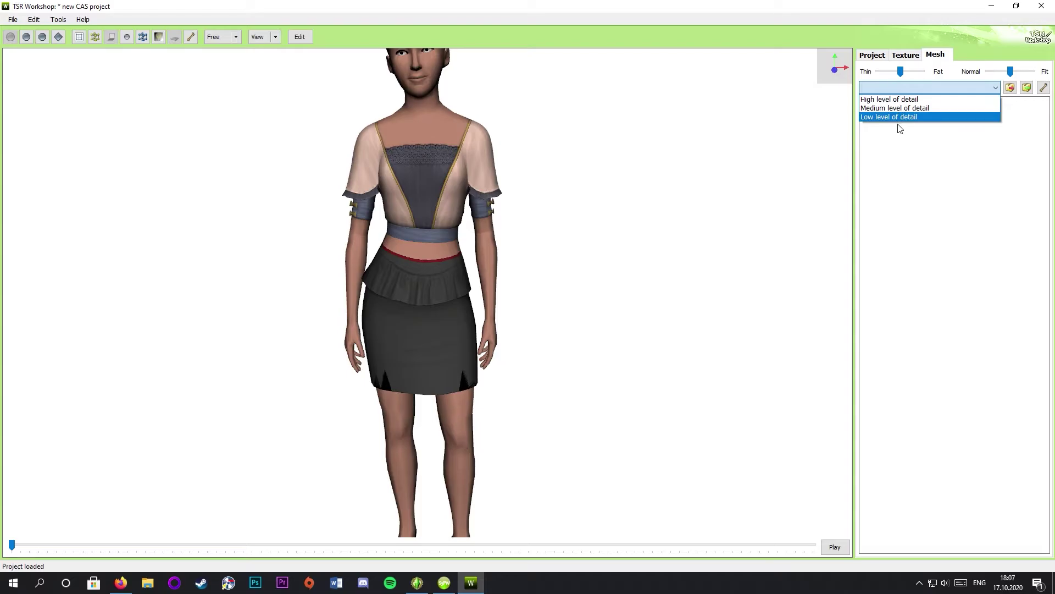
click(872, 100)
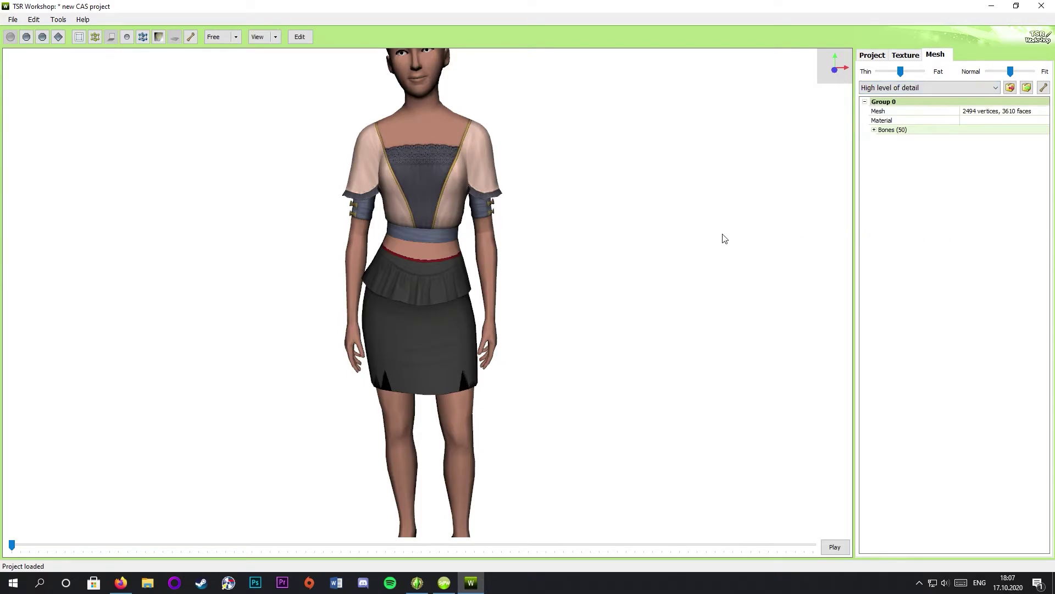
Step: Export the mesh as a Wavefront OBJ file named 'tutorial'
click(1011, 88)
drag(216, 31, 446, 95)
click(397, 333)
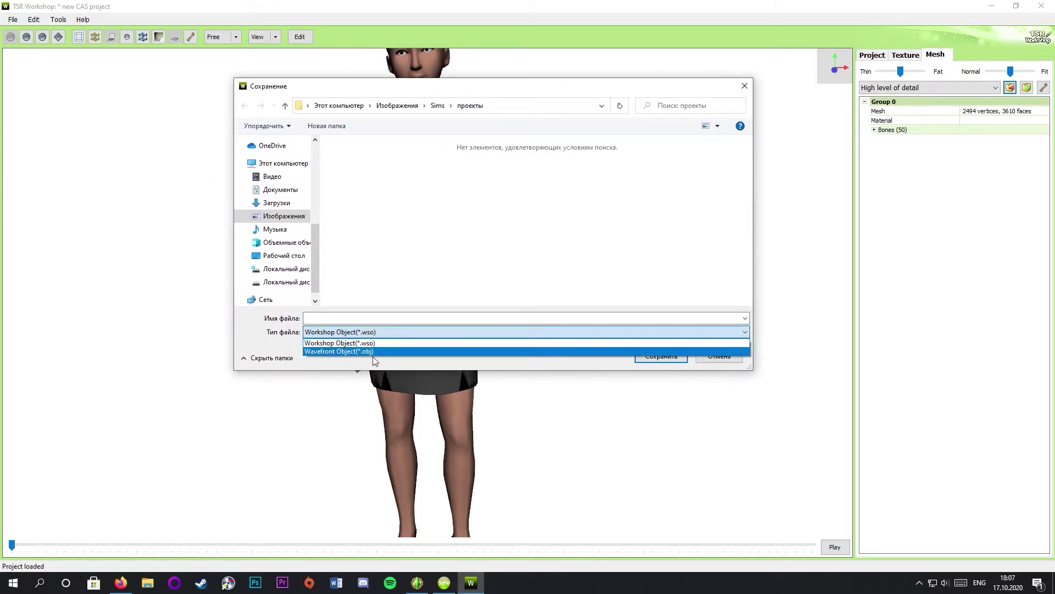
click(329, 352)
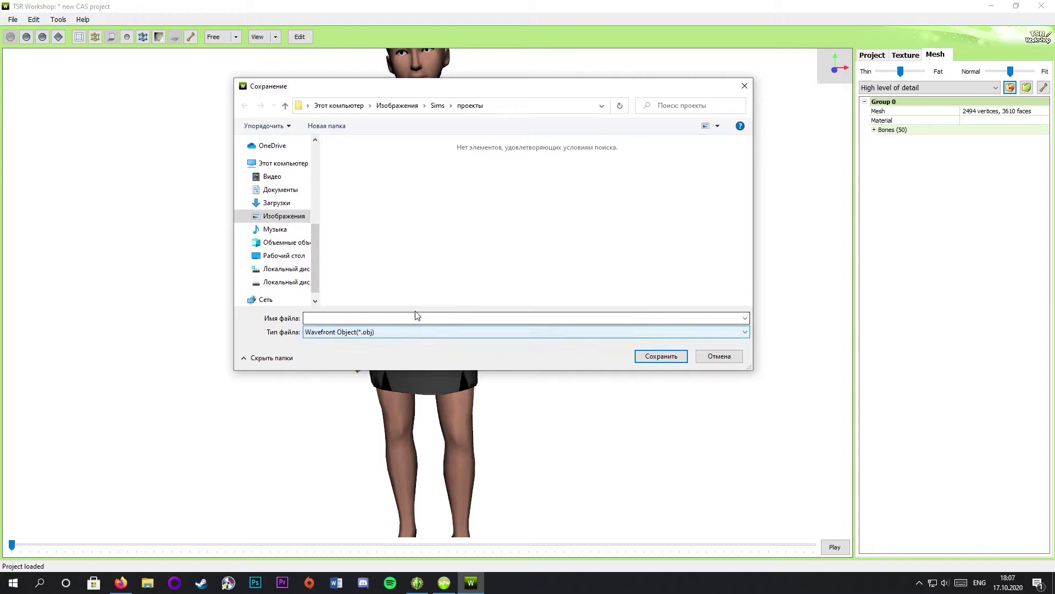
click(377, 318)
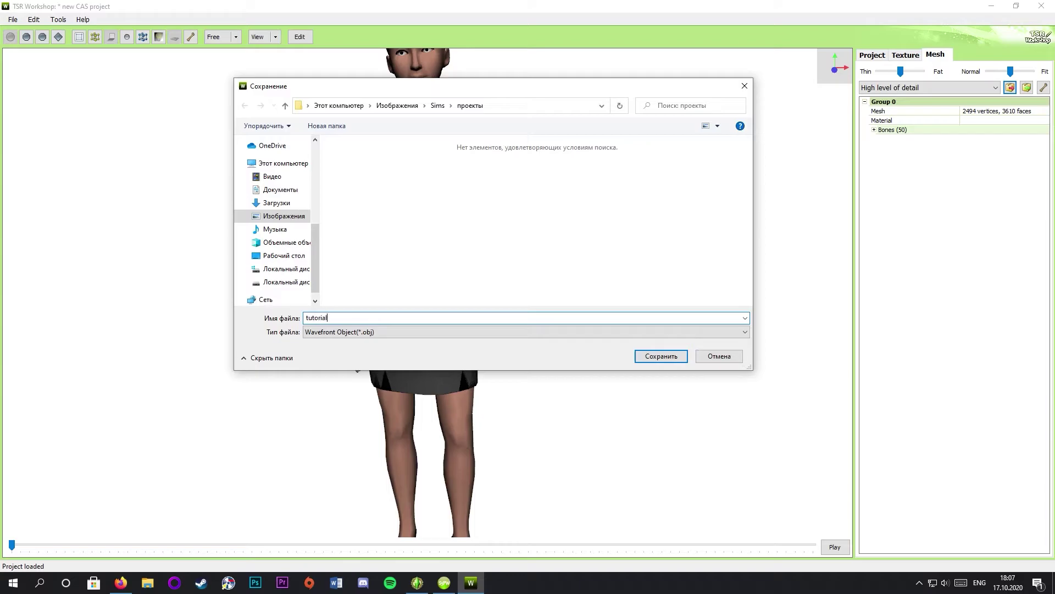
key(Return)
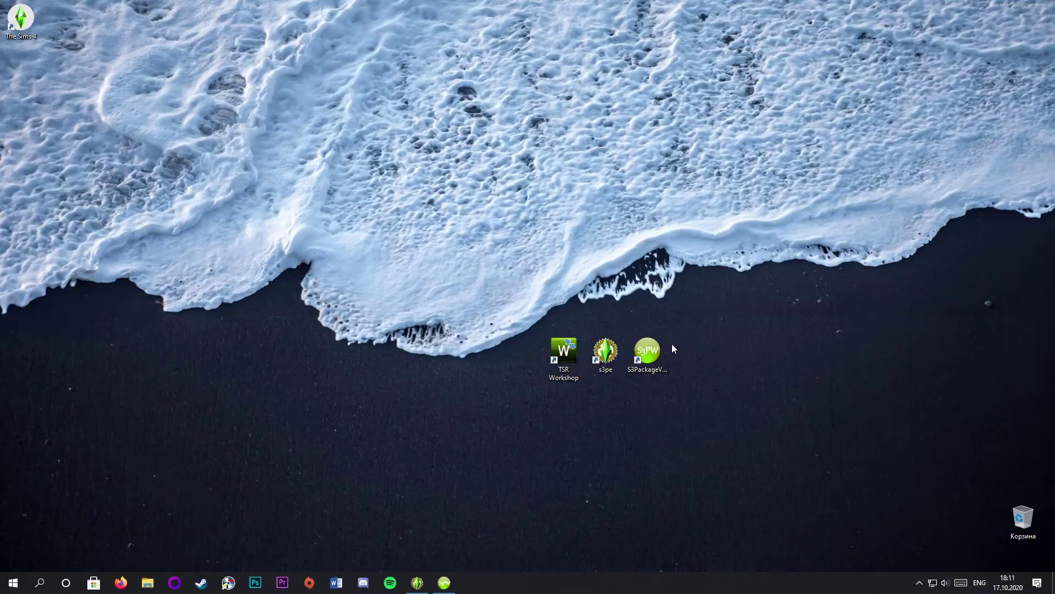
Step: Bring the S3PackageViewer window up from the taskbar
click(647, 352)
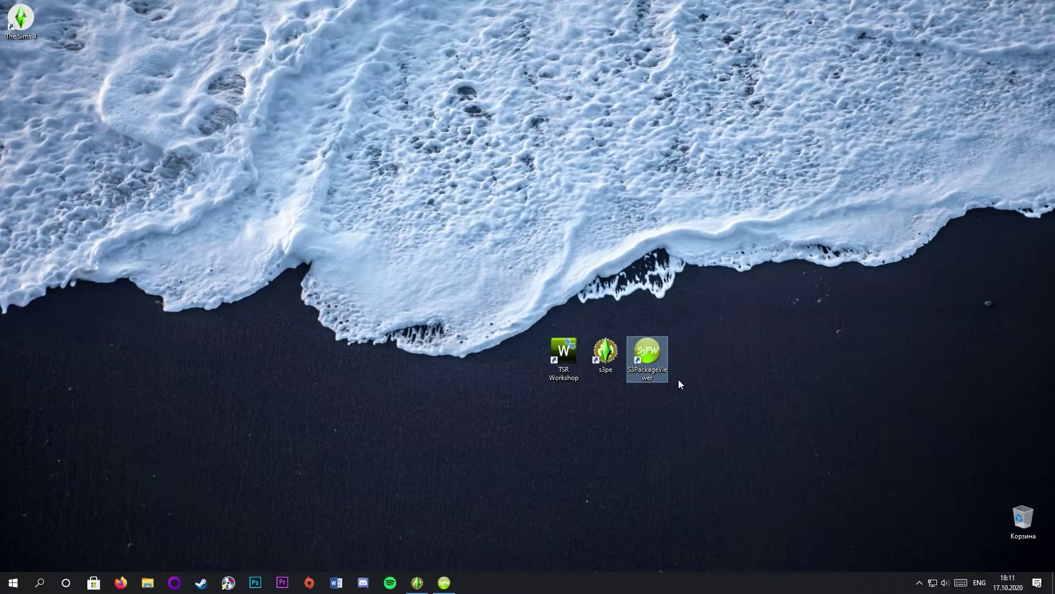
click(697, 382)
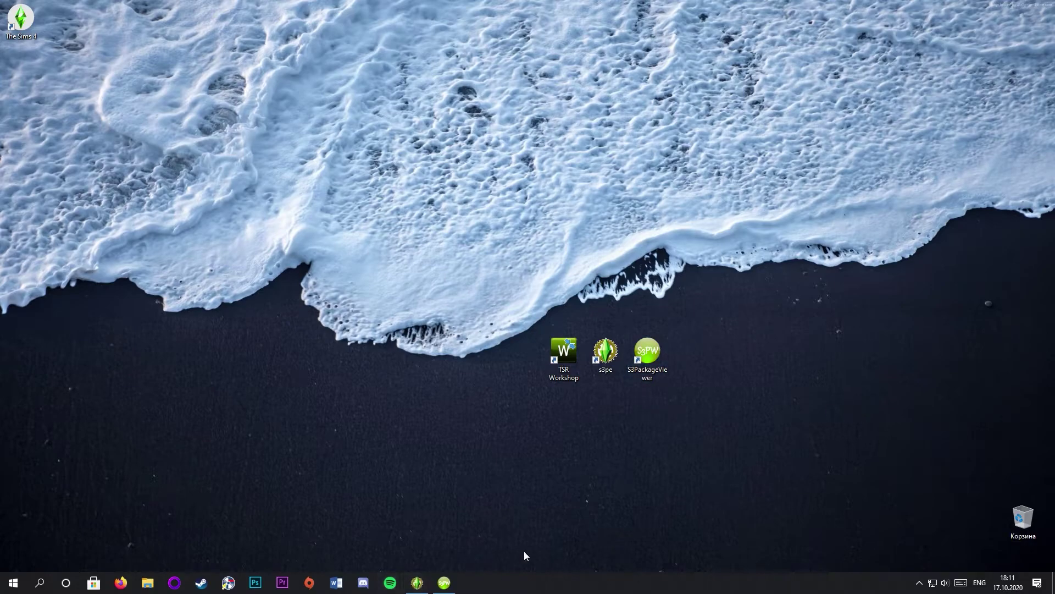
click(444, 582)
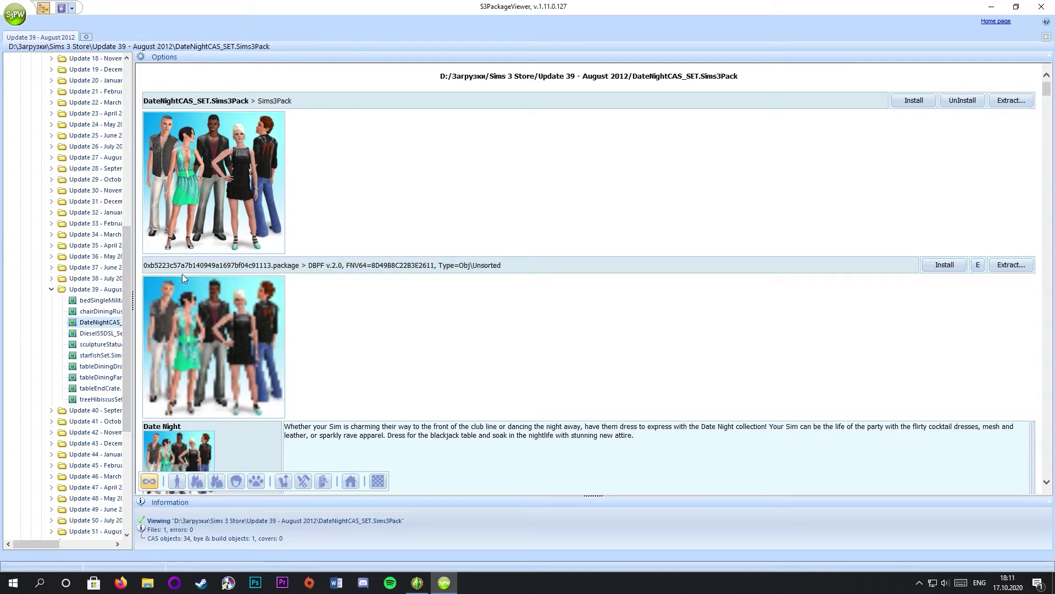
Step: Collapse Update 39 - August 2012 and expand Update 40 - September 2012
drag(139, 276, 165, 277)
scroll(126, 250, up, 10)
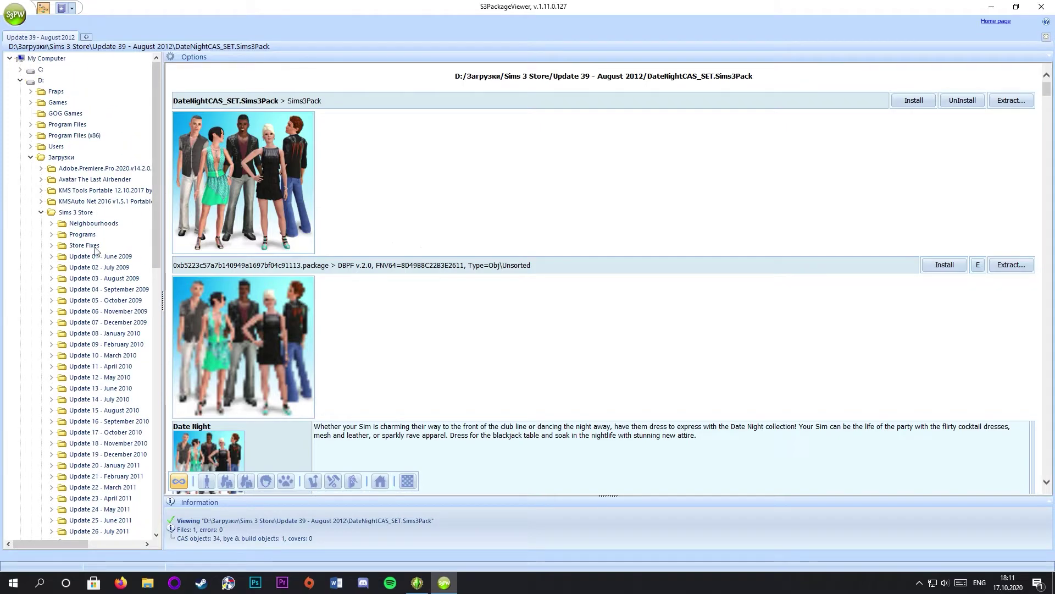
scroll(104, 244, down, 2)
scroll(104, 243, down, 13)
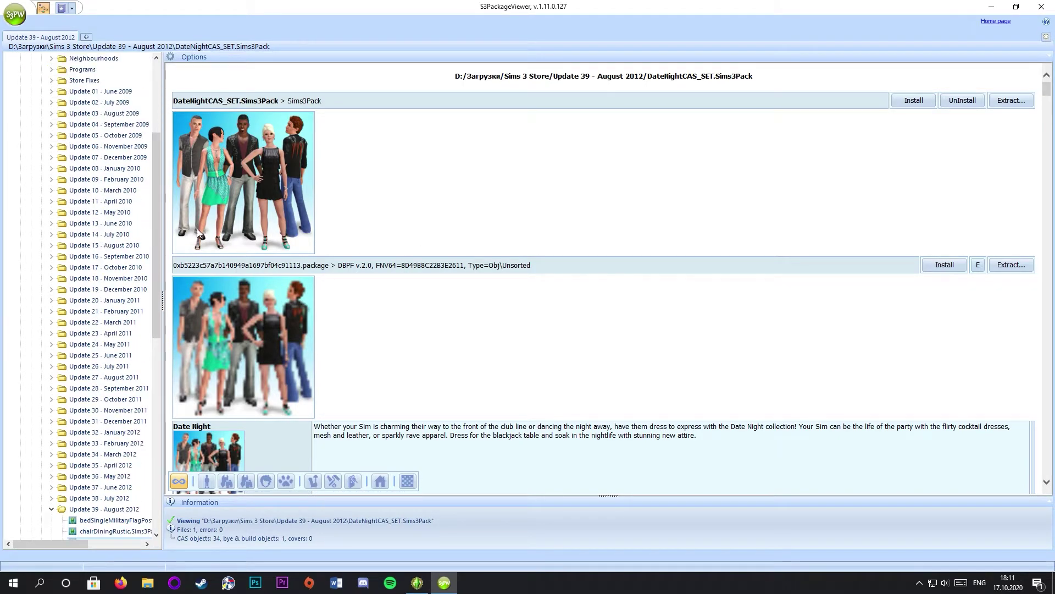
scroll(167, 254, down, 4)
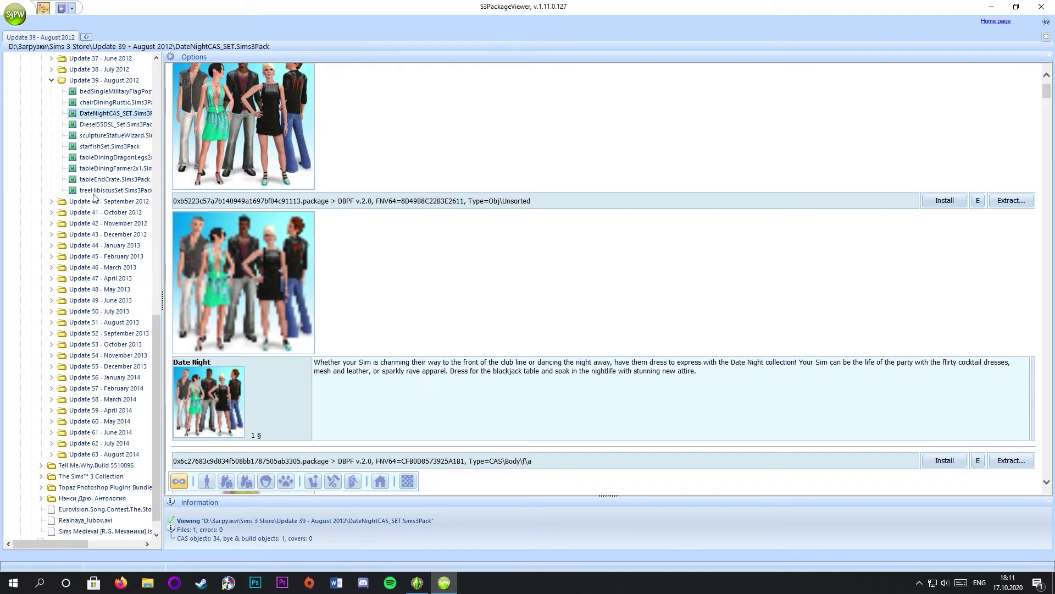
scroll(70, 180, up, 1)
click(51, 114)
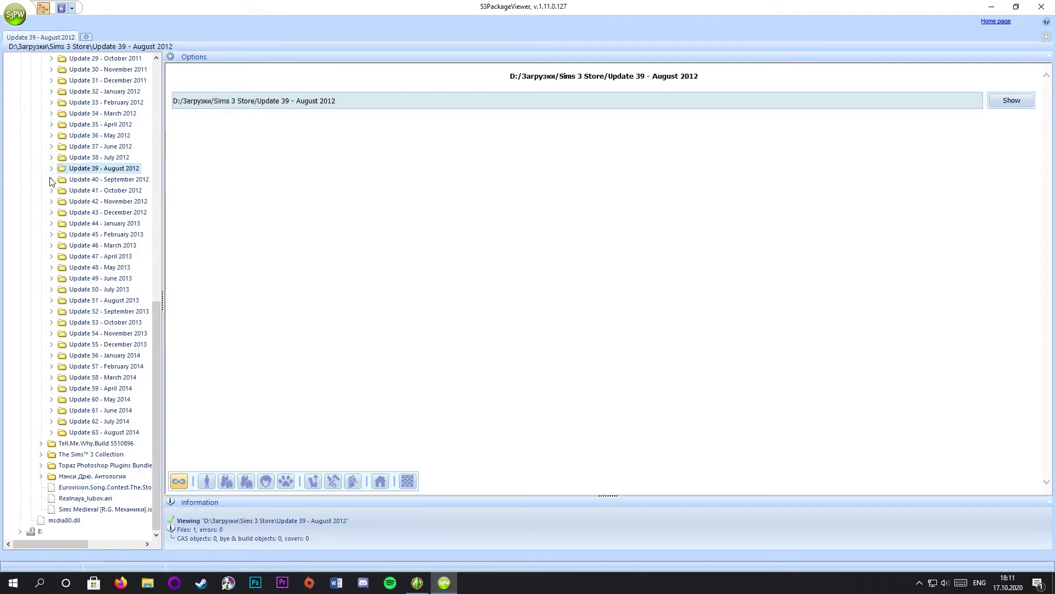
click(51, 180)
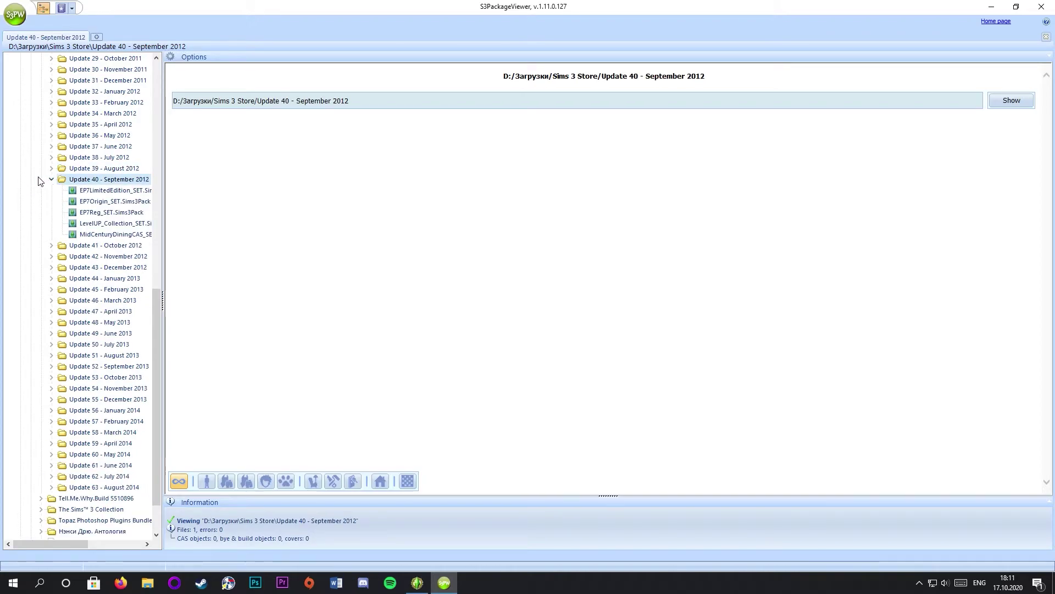
Step: Open the MidCenturyDiningCAS_SET.Sims3Pack contents
click(116, 235)
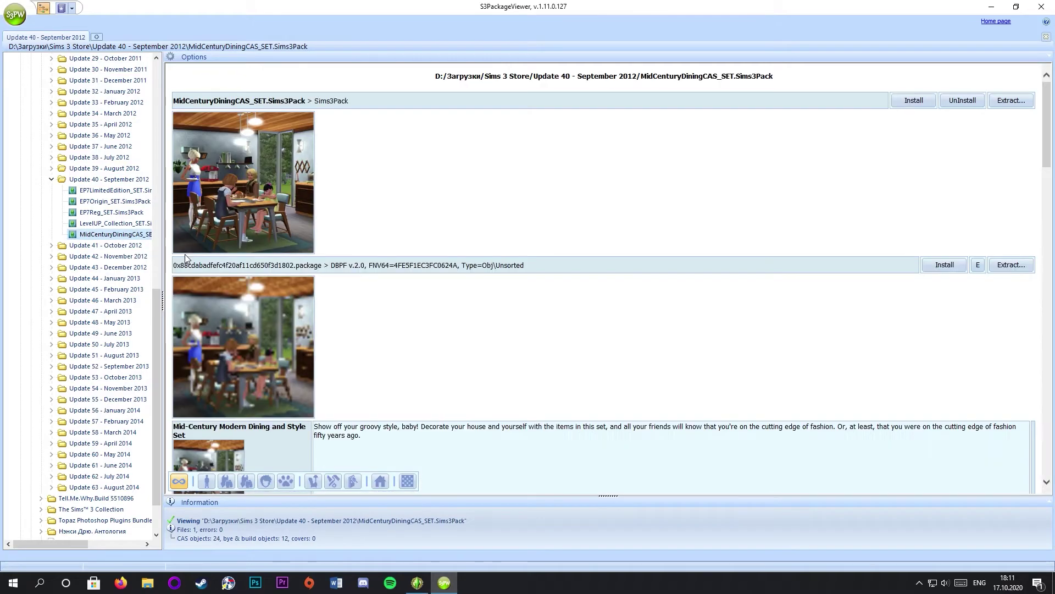
scroll(562, 320, down, 5)
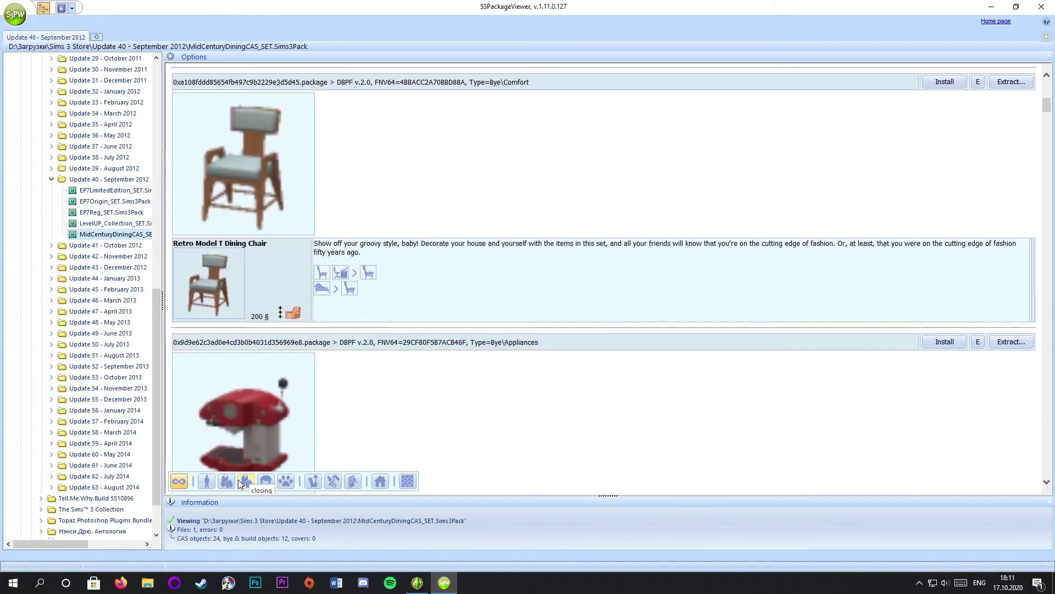
scroll(634, 384, up, 5)
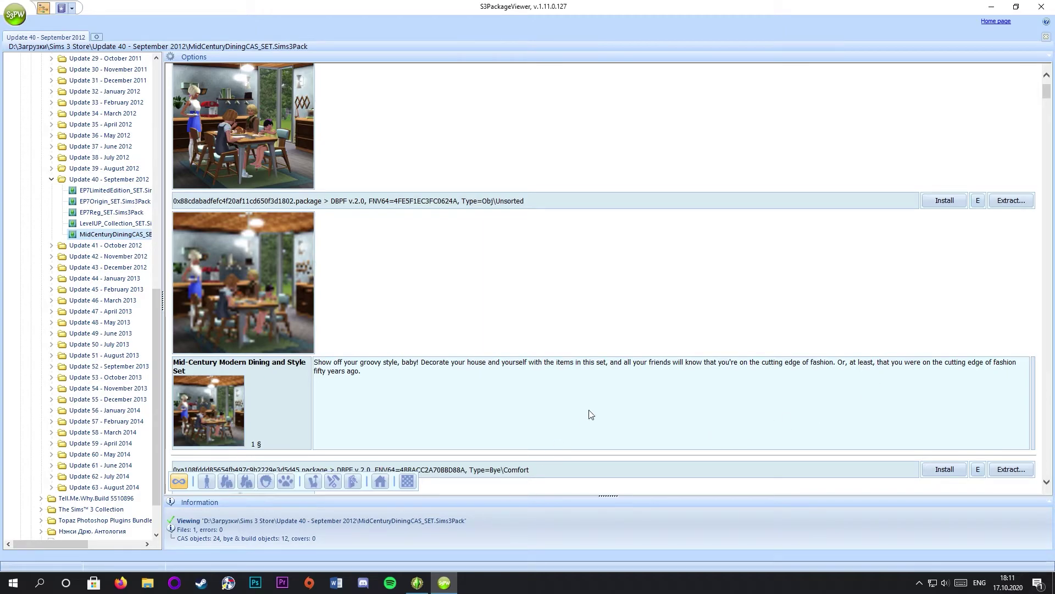
Step: Filter the set to CAS Body items and scroll down to the blue dress package
click(226, 481)
scroll(743, 268, down, 2)
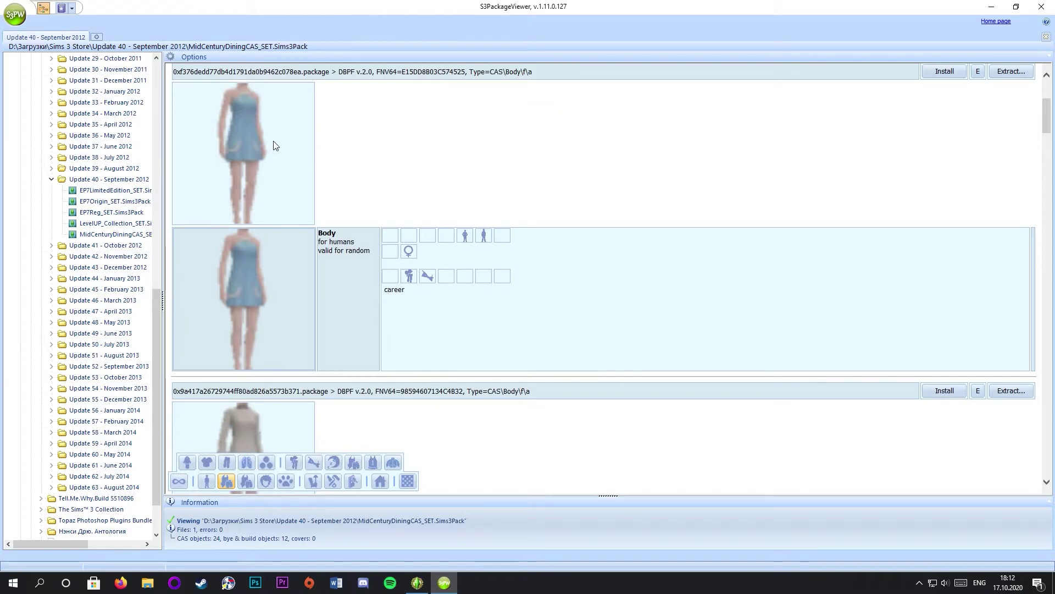
scroll(321, 225, up, 1)
scroll(342, 227, down, 5)
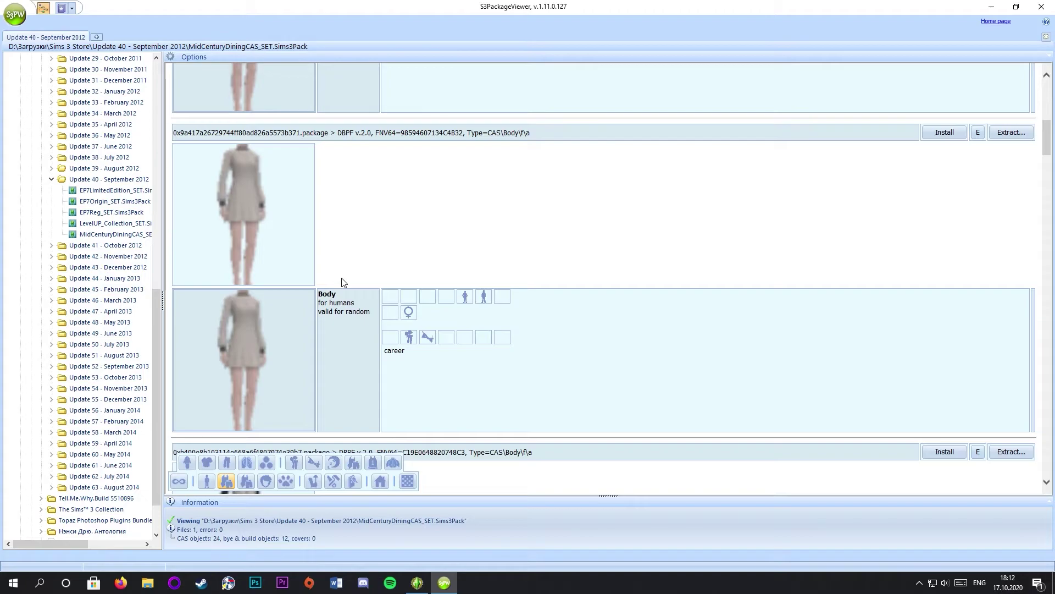
scroll(490, 212, down, 5)
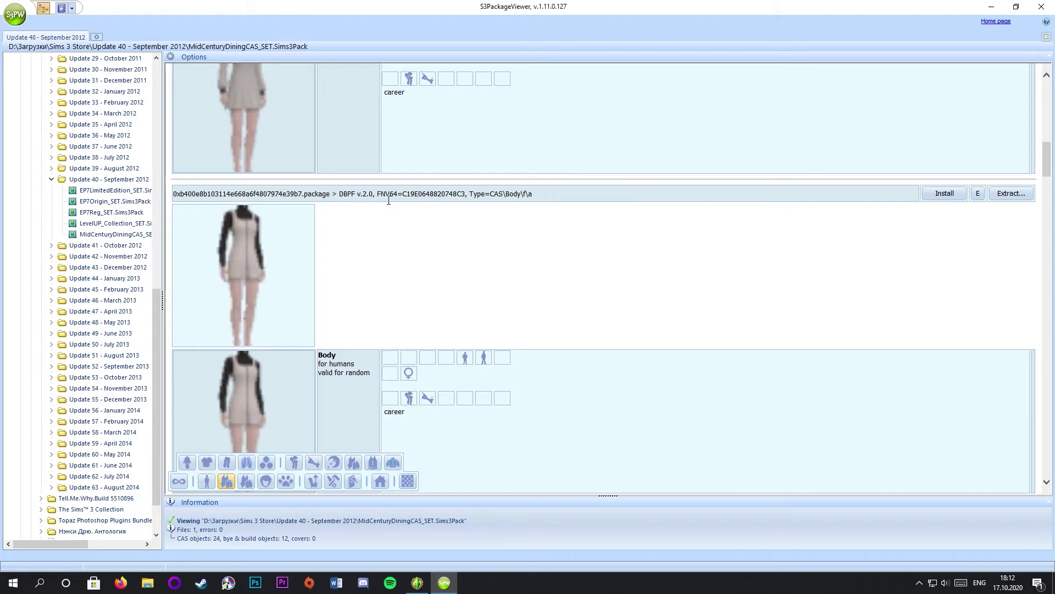
scroll(489, 212, down, 3)
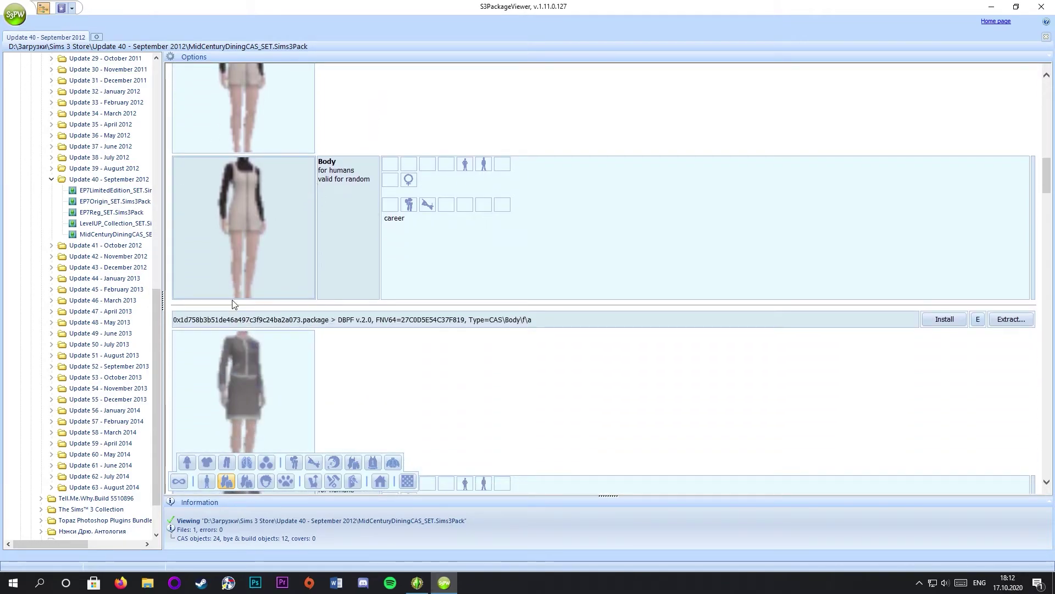
drag(1047, 178, 1050, 460)
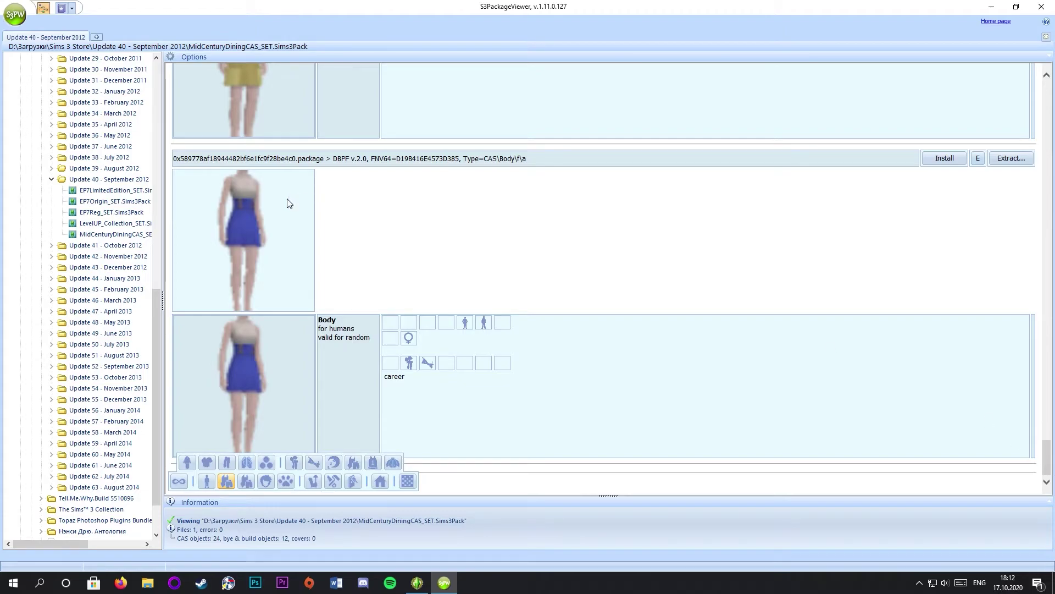
click(115, 234)
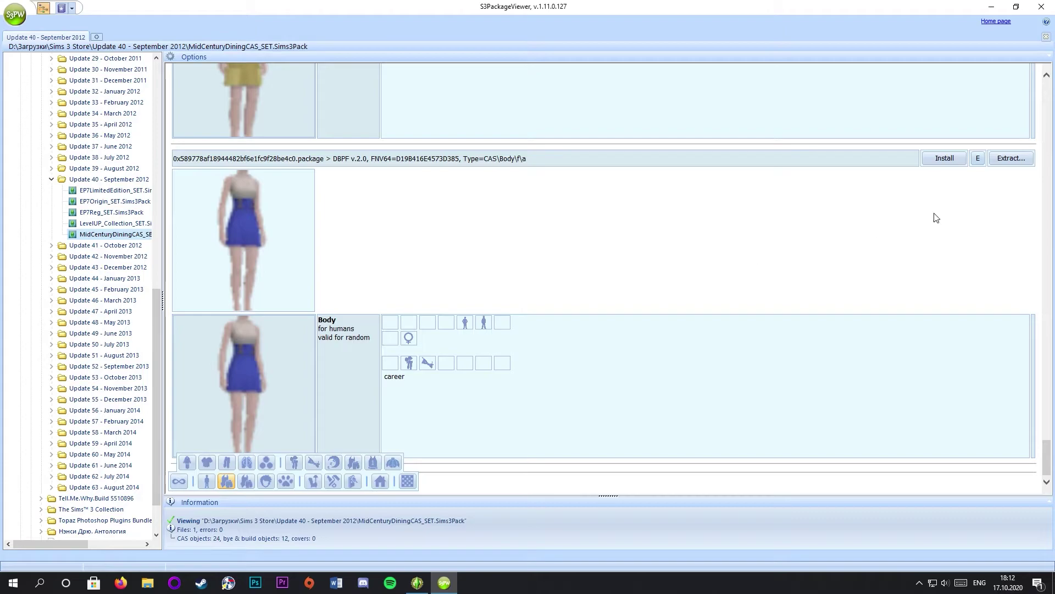
Step: Extract the blue dress package and choose the проекты folder as the destination
click(1021, 161)
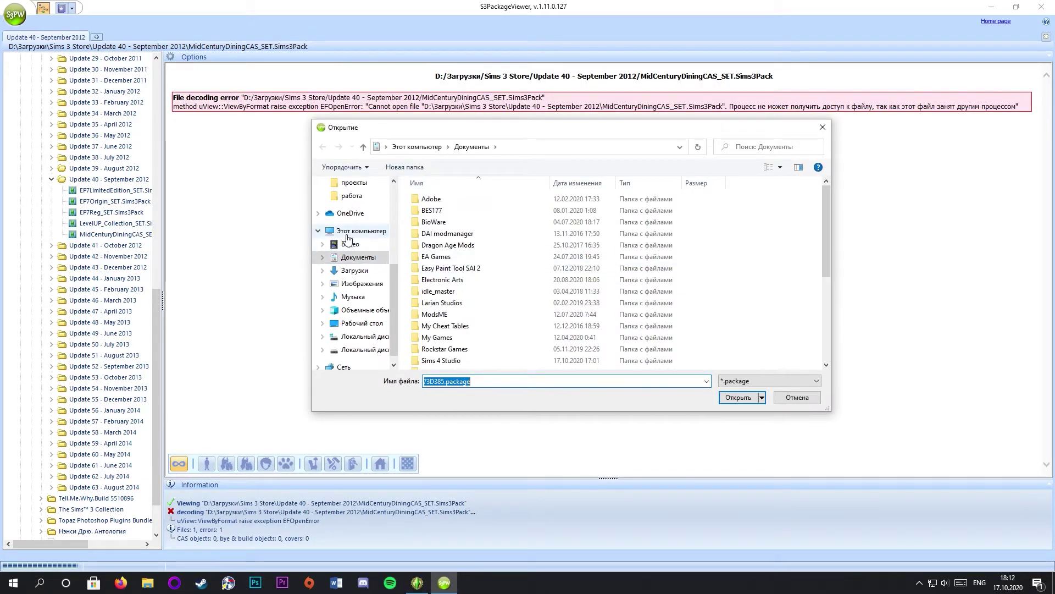
scroll(354, 230, up, 1)
click(355, 227)
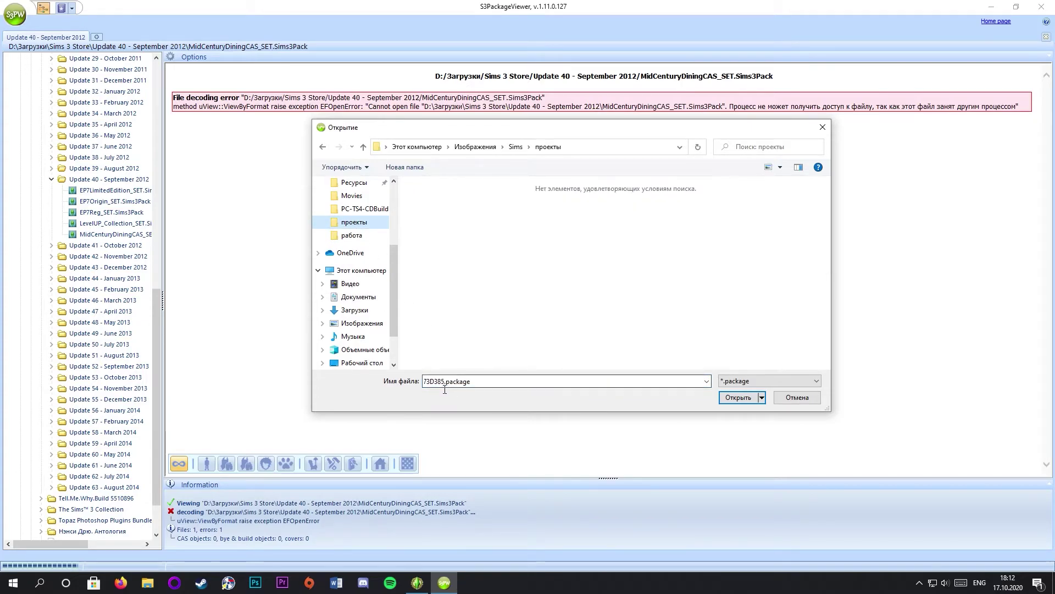
double_click(448, 390)
Step: Replace the hex file name with dress-tutorial and save it as dress-tutorial.package
click(470, 388)
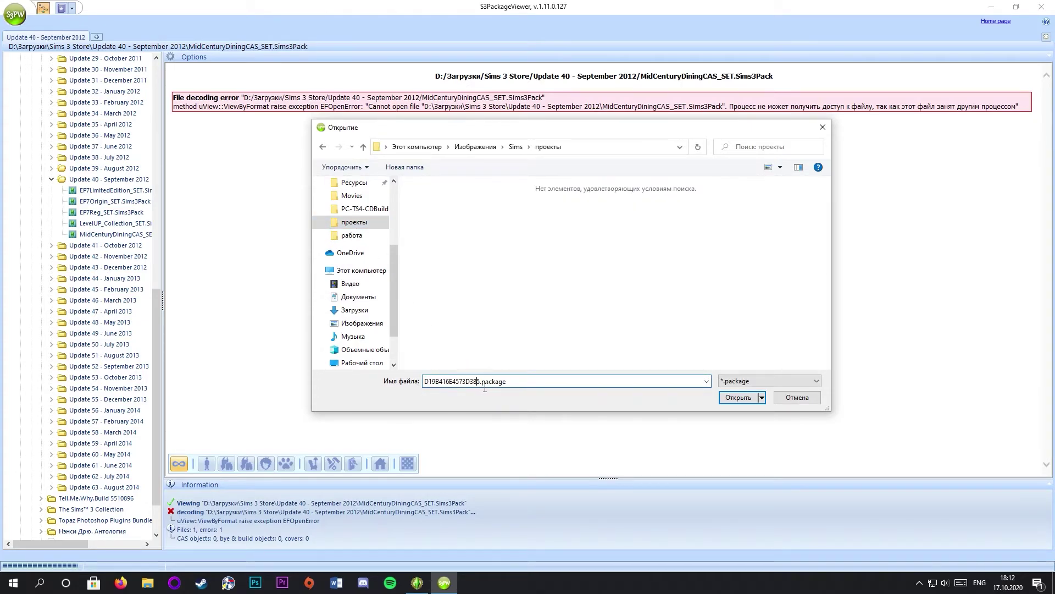
drag(481, 388, 371, 388)
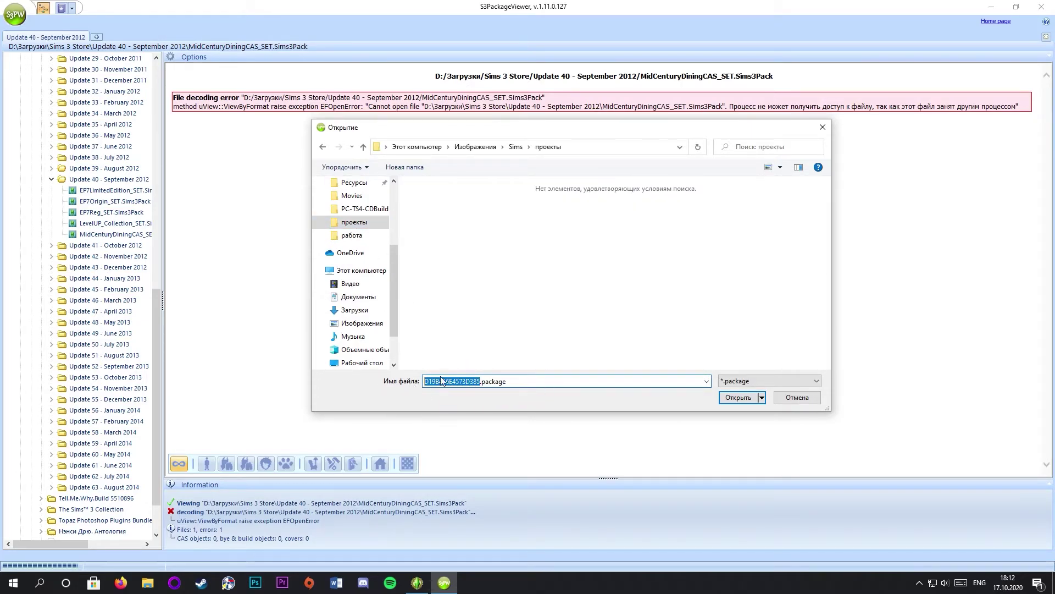
click(529, 391)
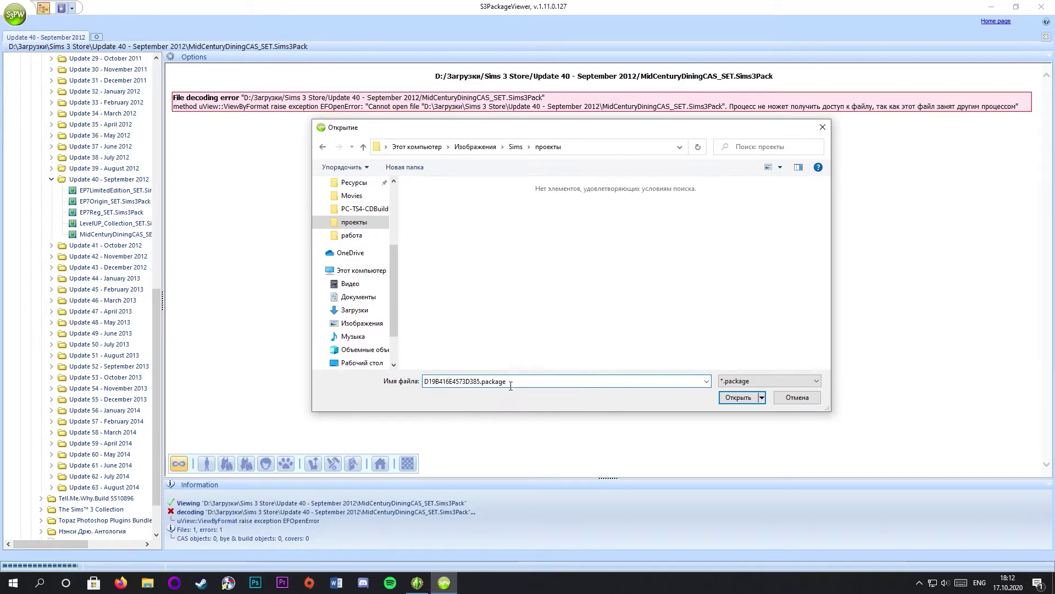
double_click(487, 388)
drag(477, 387, 418, 388)
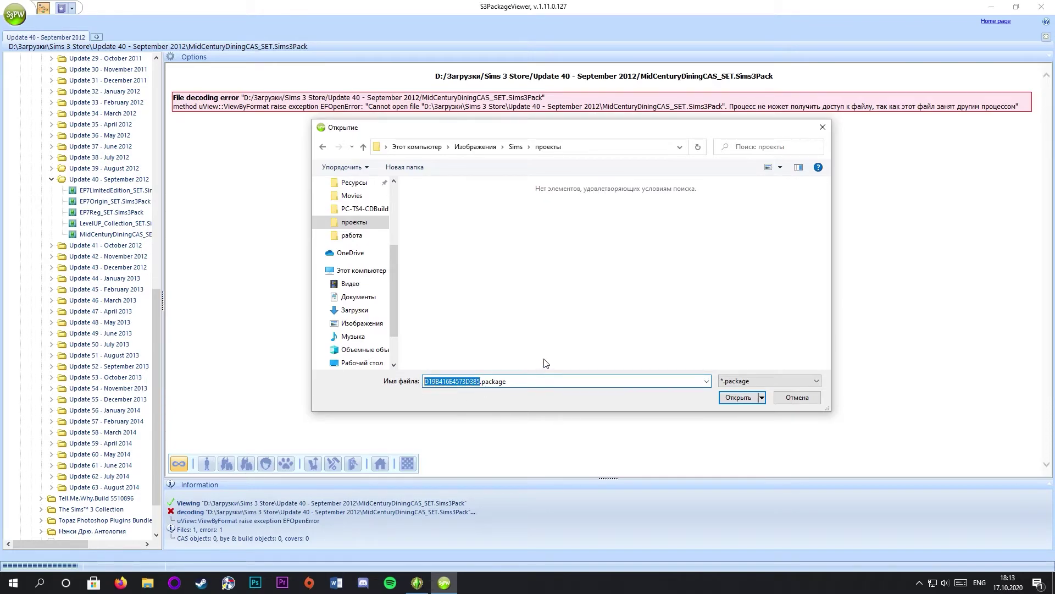
text(dres)
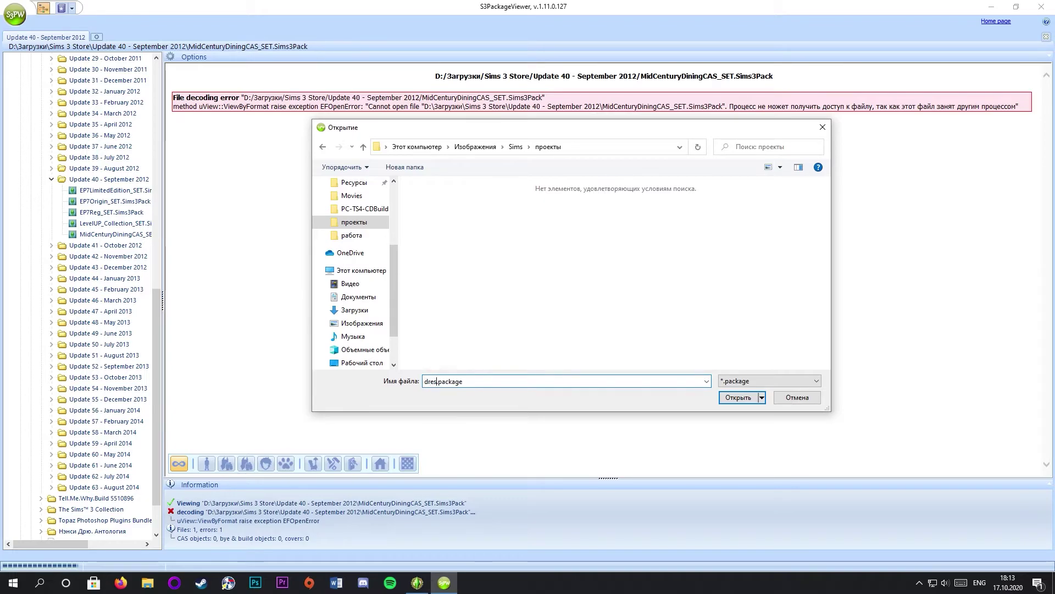
text(s-tutor)
text(ia)
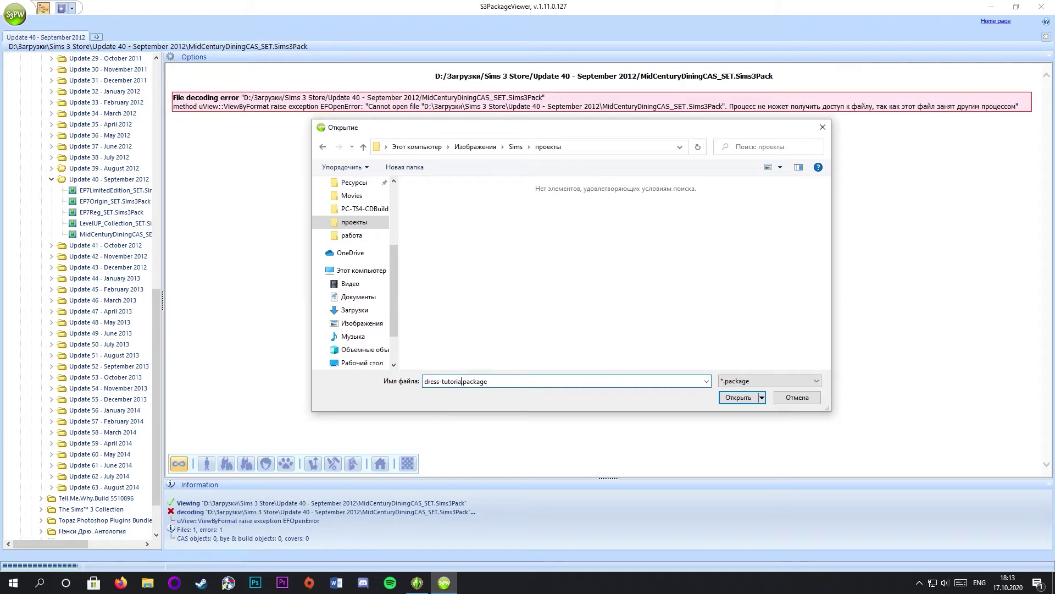
text(l)
key(Return)
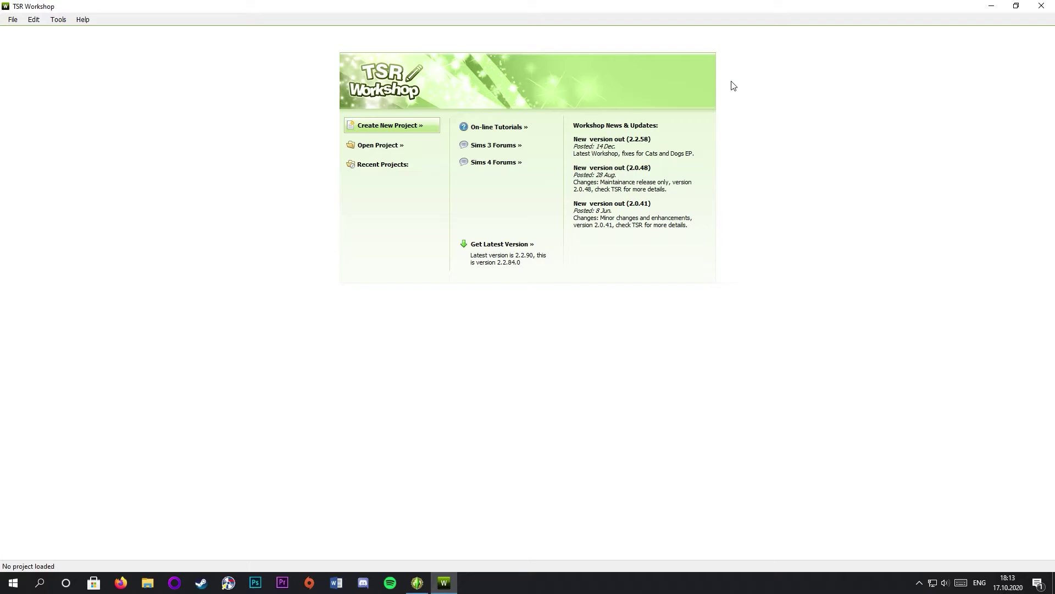
Step: Start a new import project using dress-tutorial.package as the source file
click(402, 132)
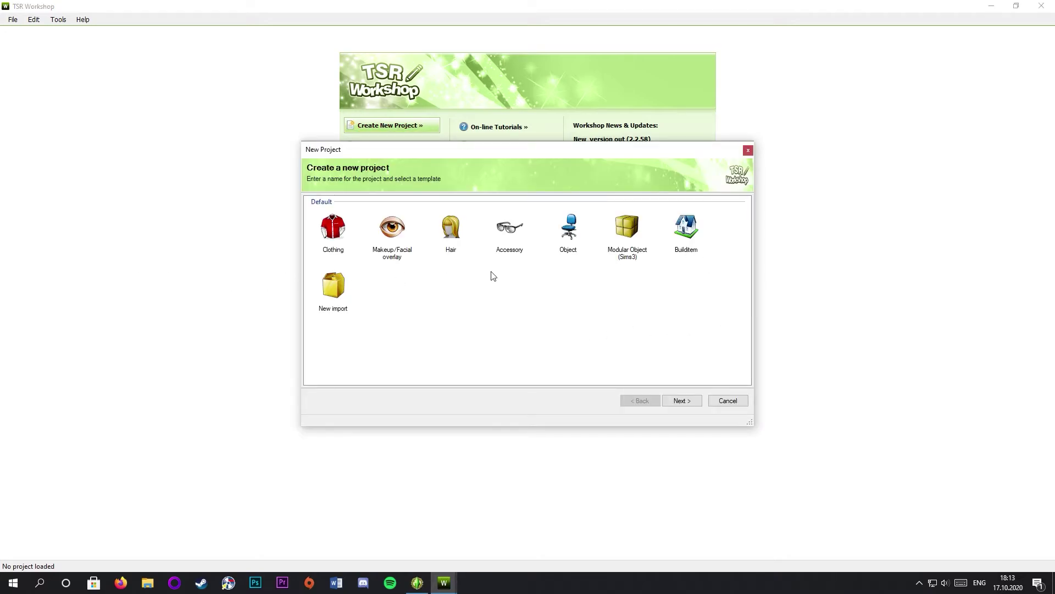
click(333, 295)
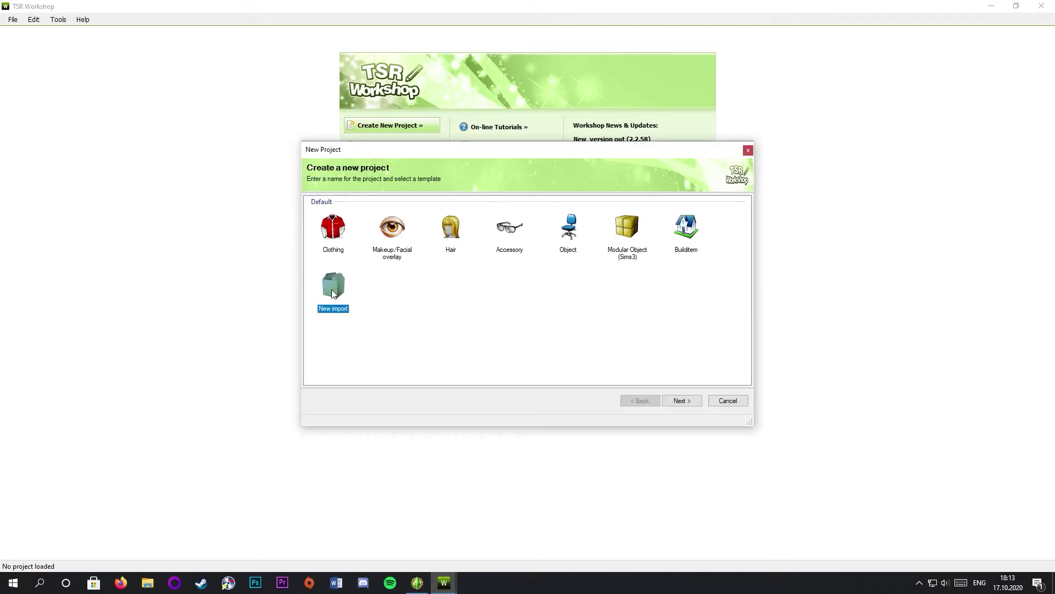
click(682, 401)
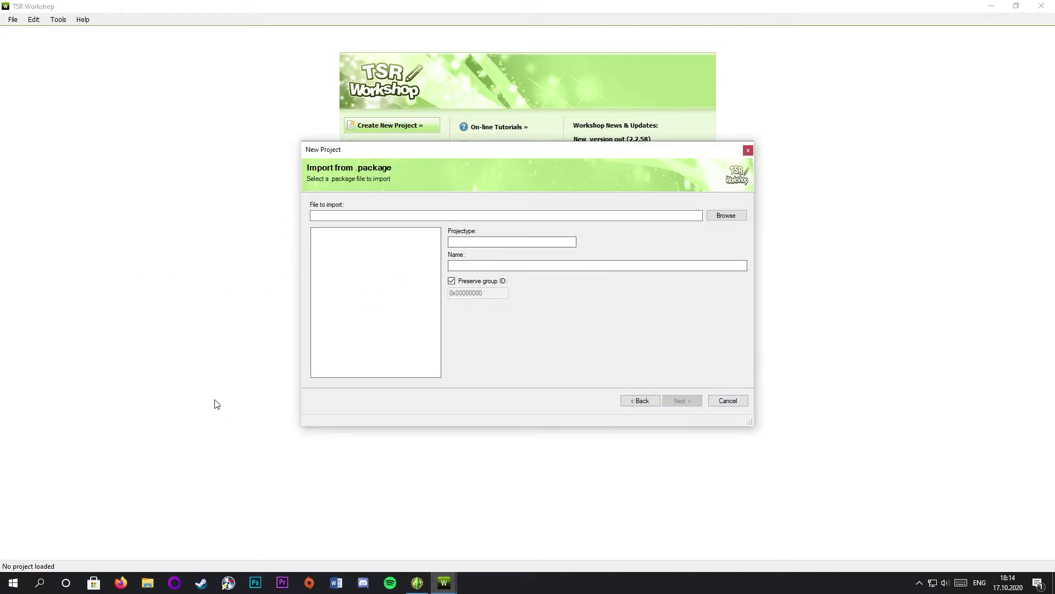
click(731, 219)
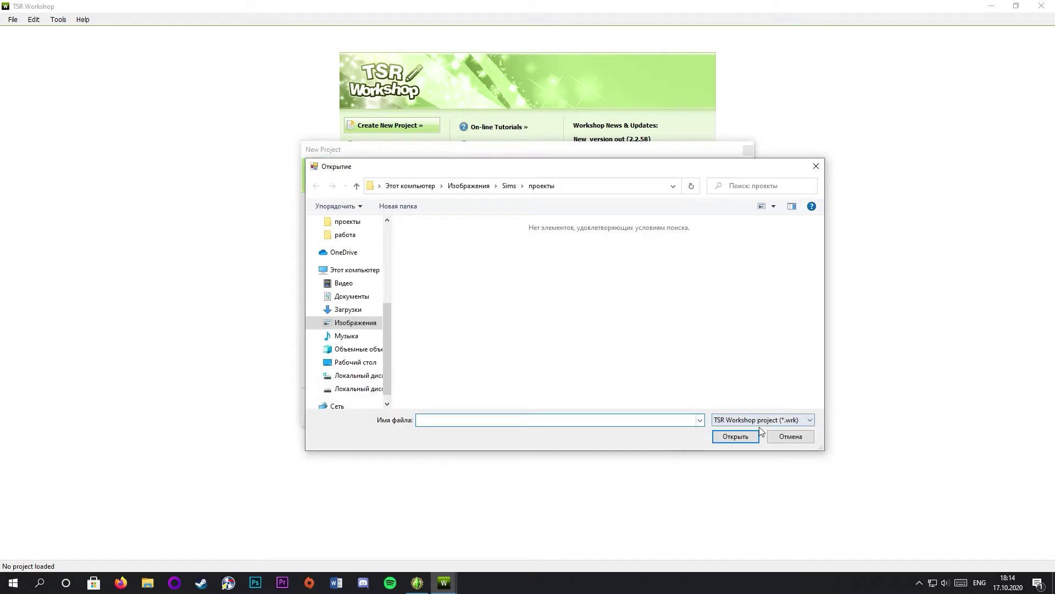
click(808, 421)
click(743, 439)
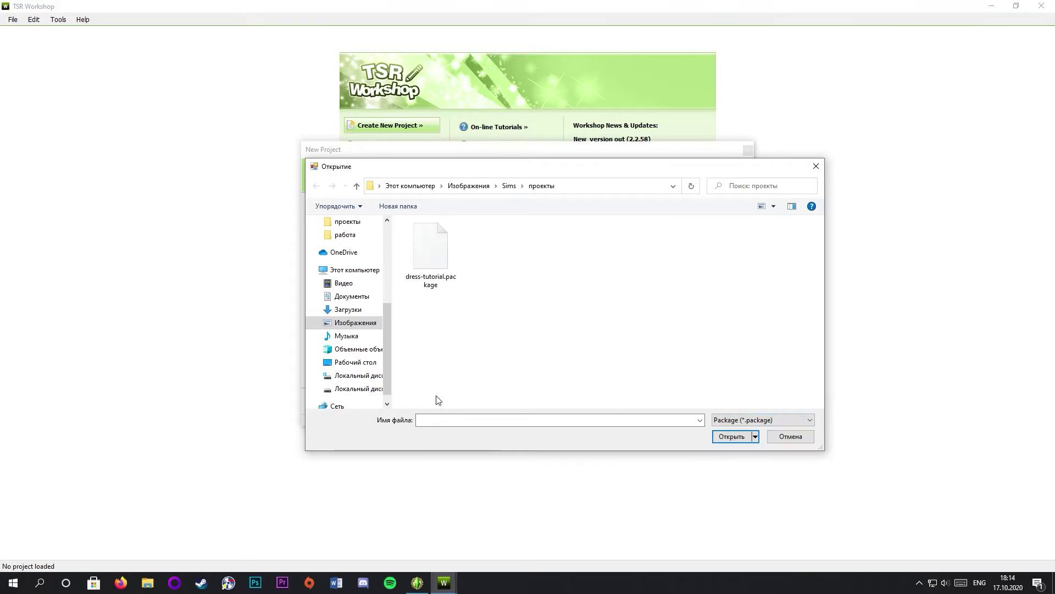
double_click(436, 248)
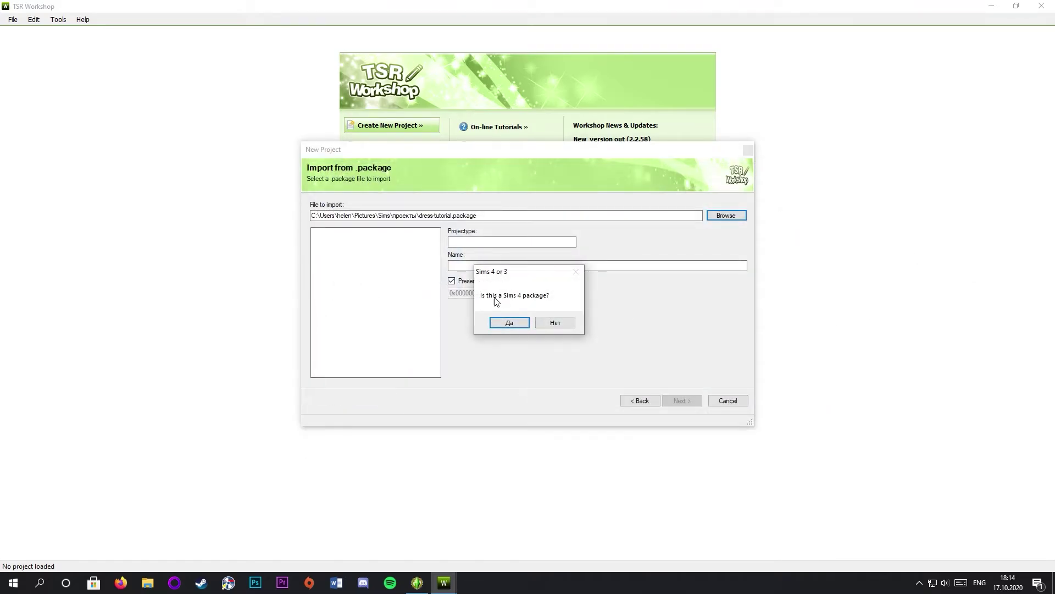
Step: Answer No to Sims 4 and finish the wizard to load the clothing project
click(554, 323)
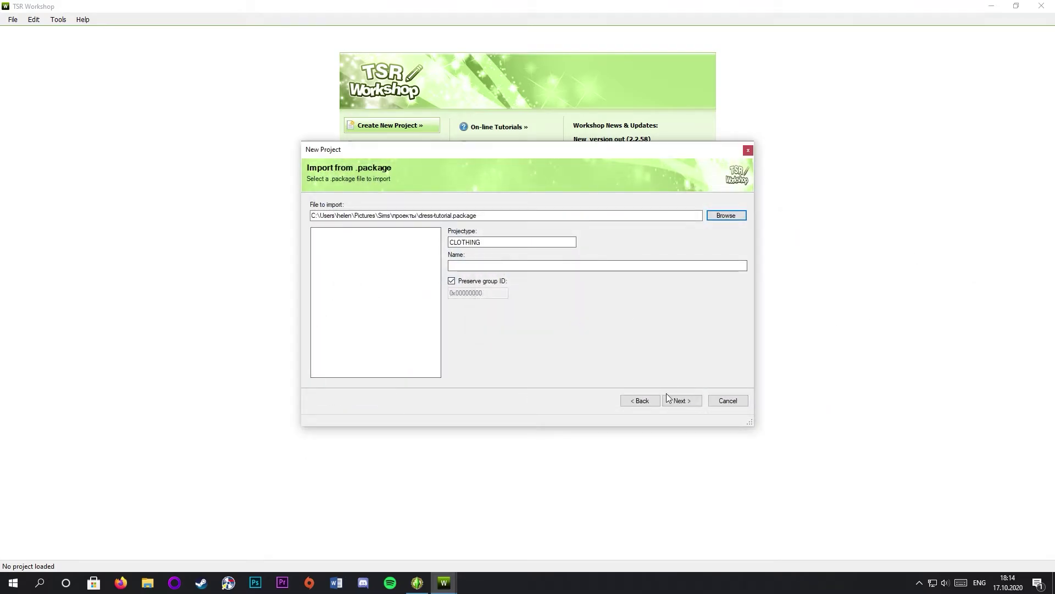
click(678, 403)
click(679, 403)
click(718, 401)
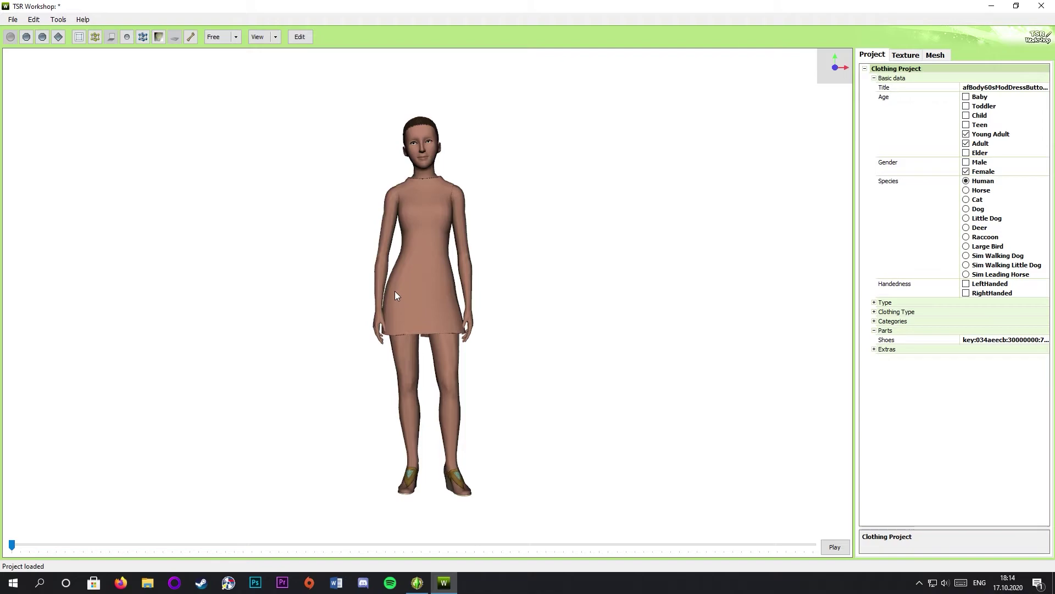
Step: Orbit the female model to inspect the dress from the back and sides
mouse_move(653, 336)
mouse_down()
mouse_move(630, 349)
mouse_move(336, 382)
mouse_move(415, 483)
mouse_move(677, 405)
mouse_up()
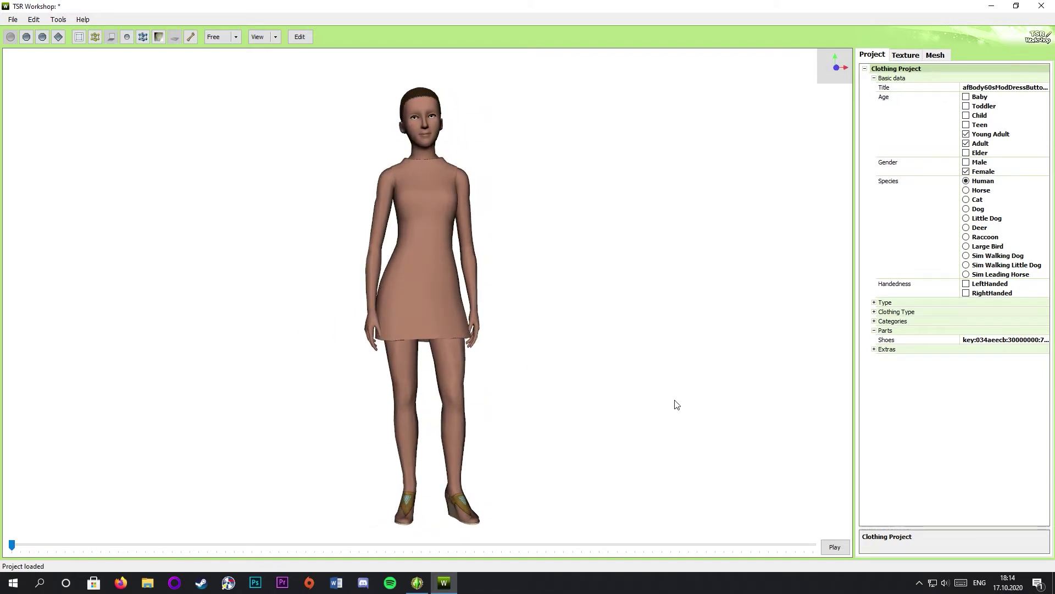
mouse_move(621, 341)
mouse_down()
mouse_move(600, 316)
mouse_move(594, 326)
mouse_up()
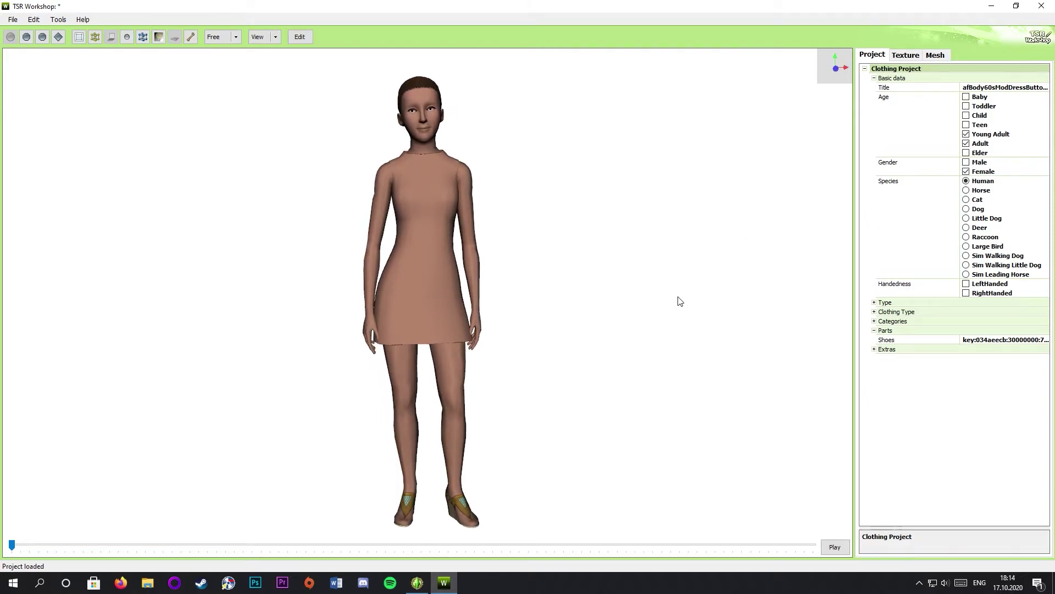
mouse_move(631, 389)
mouse_down()
mouse_move(546, 349)
mouse_move(823, 365)
mouse_move(615, 375)
mouse_up()
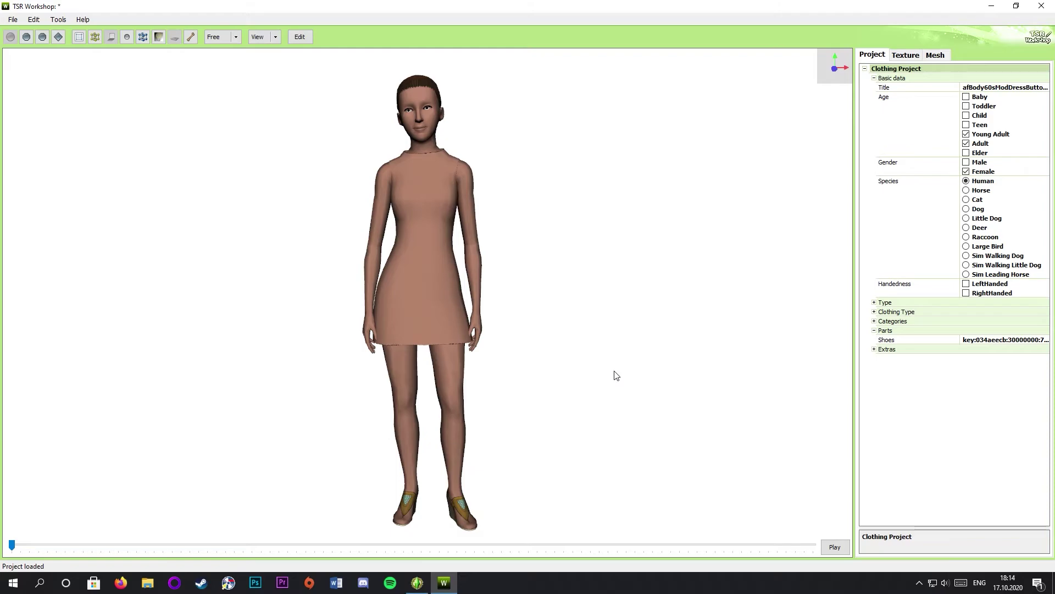
Step: Switch to the mesh settings and select the high level-of-detail mesh
click(907, 56)
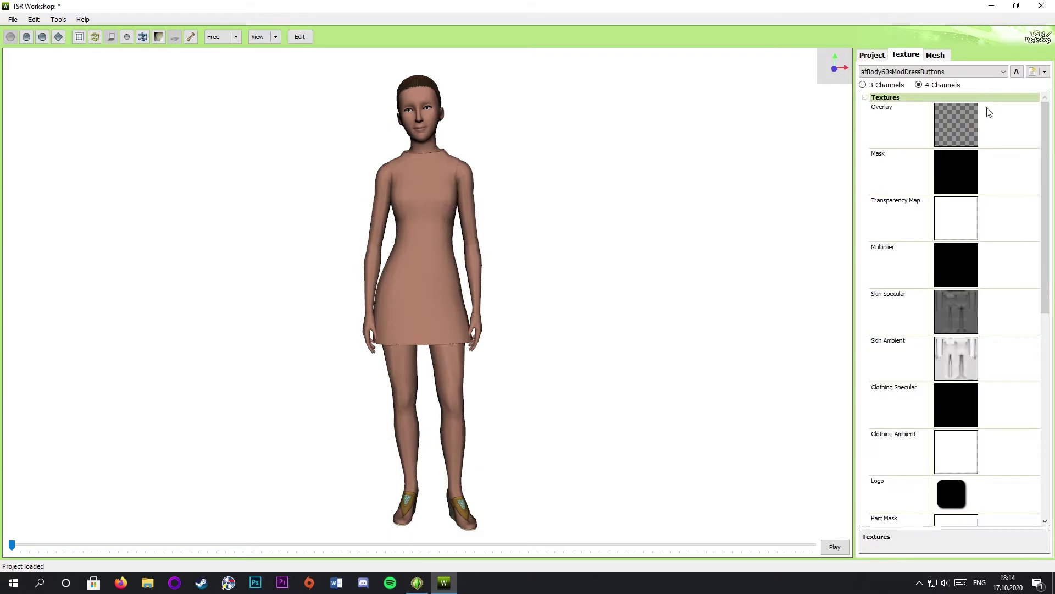
click(938, 77)
click(940, 86)
click(935, 55)
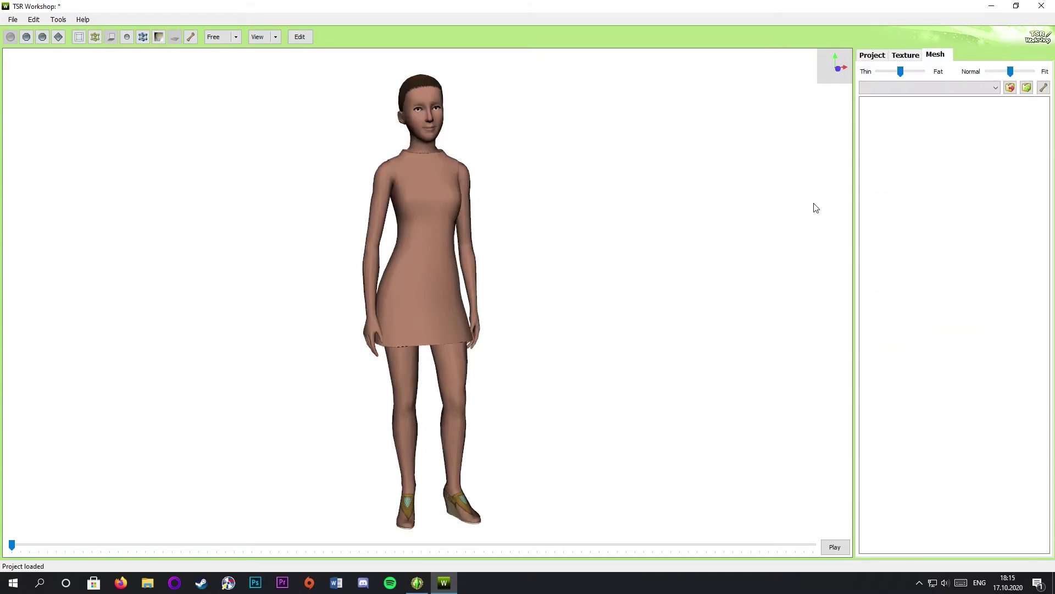
click(928, 88)
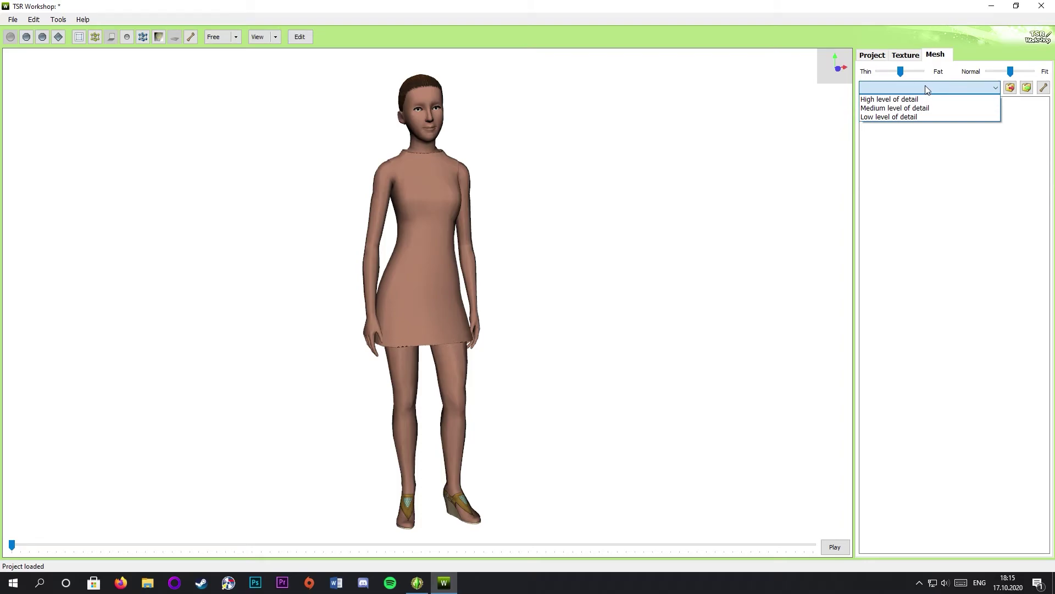
click(928, 88)
click(912, 87)
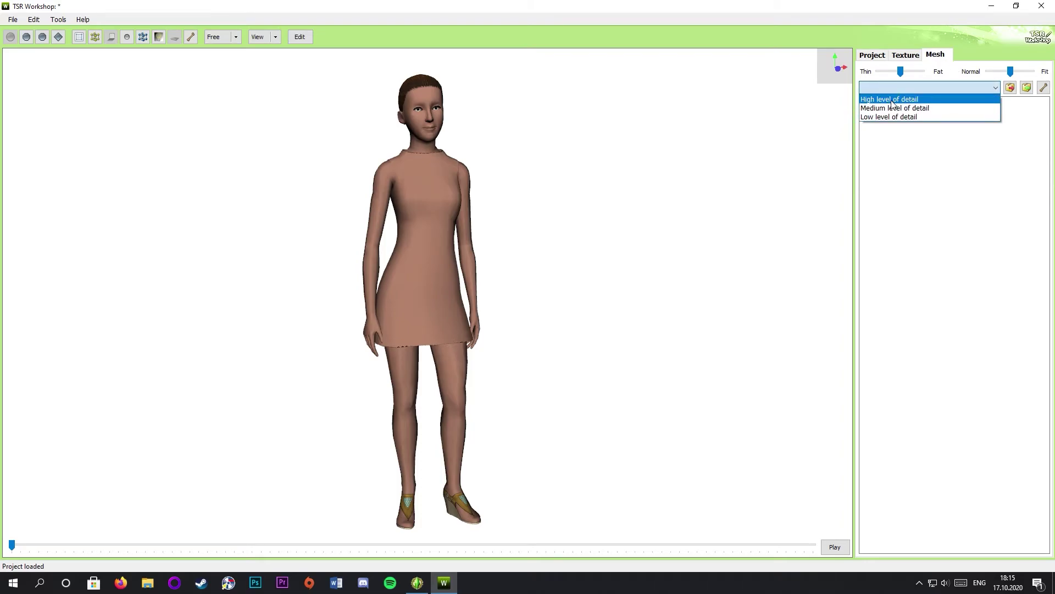
click(893, 99)
Step: Export the high-detail mesh as Wavefront OBJ named tutorial.obj
click(1010, 87)
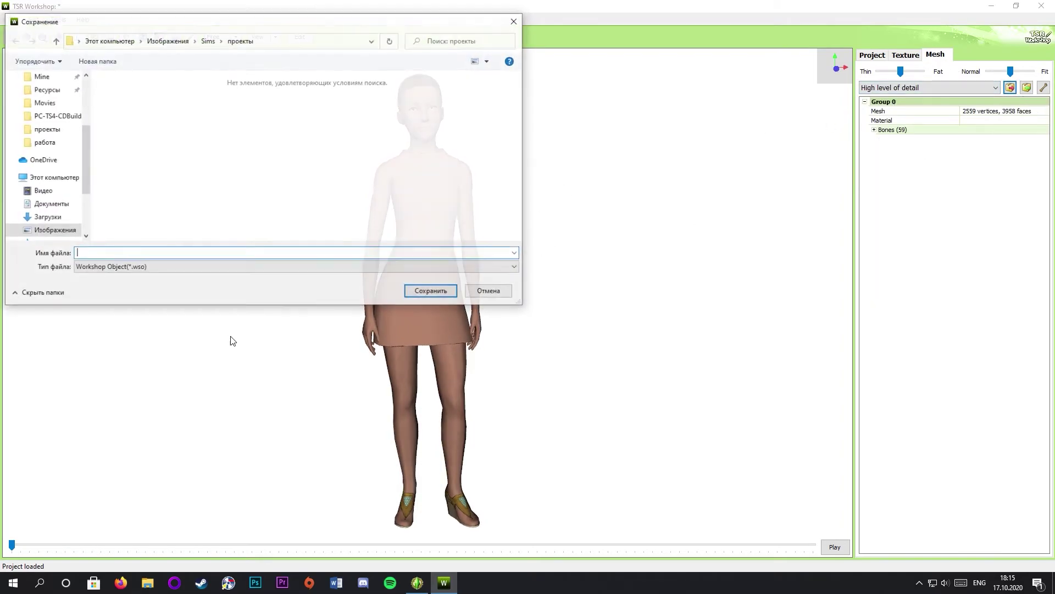
click(198, 267)
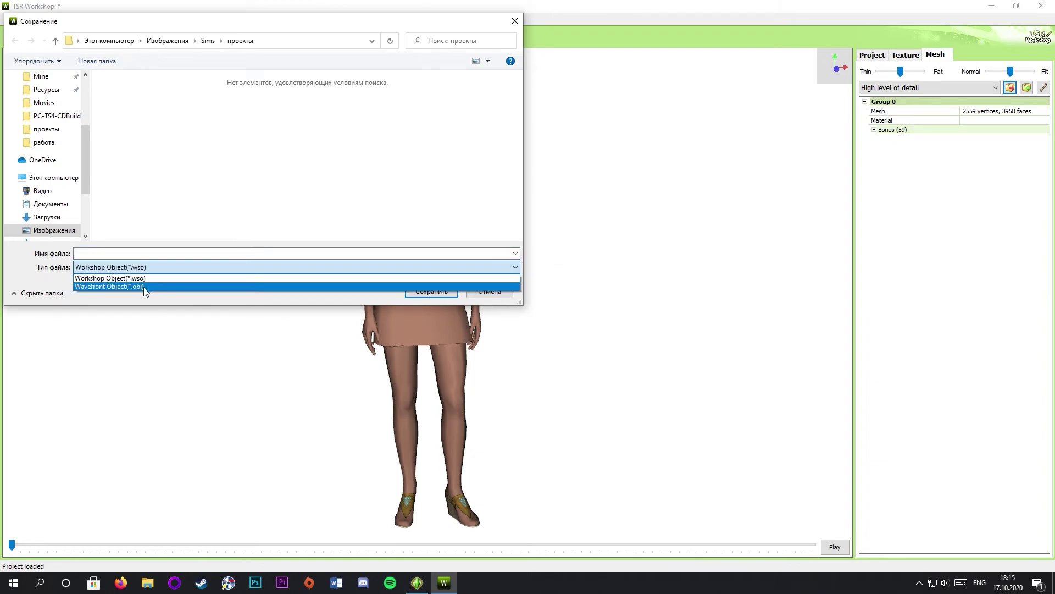
click(144, 287)
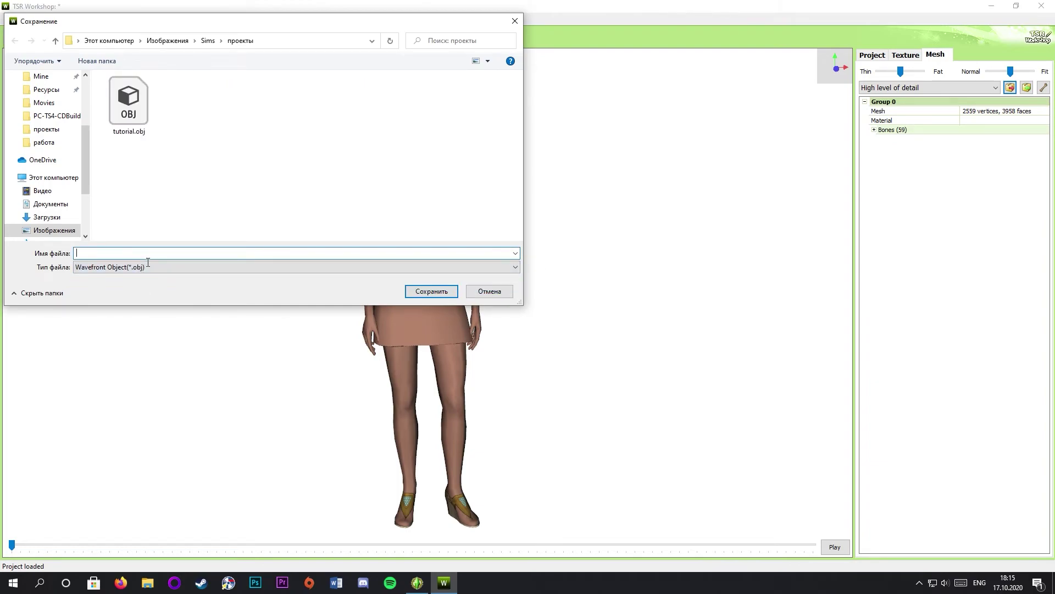
text(tutoial)
key(BackSpace)
key(BackSpace)
text(ri)
key(BackSpace)
key(BackSpace)
key(BackSpace)
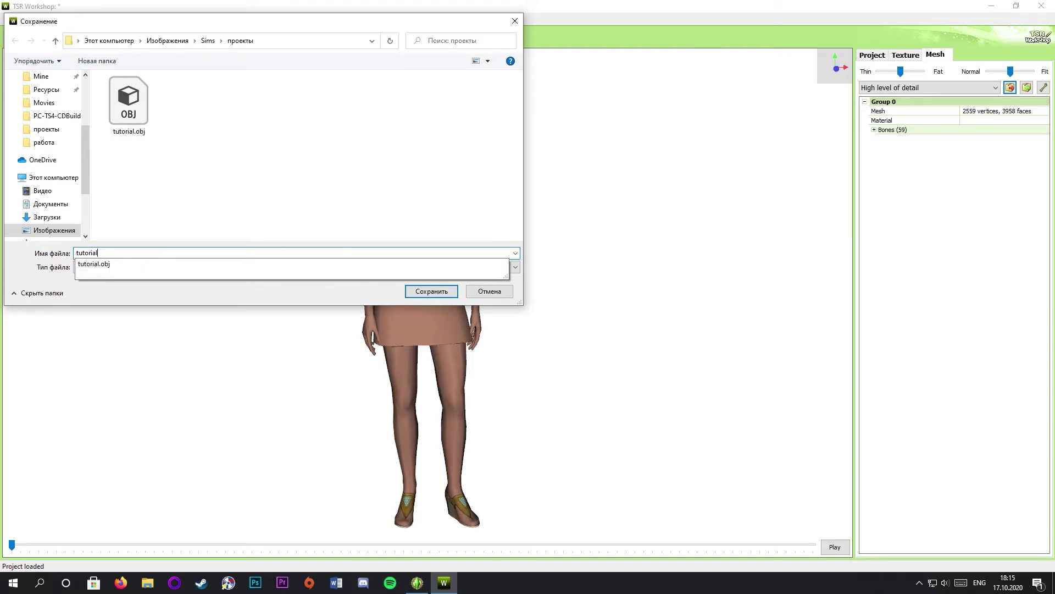
key(Return)
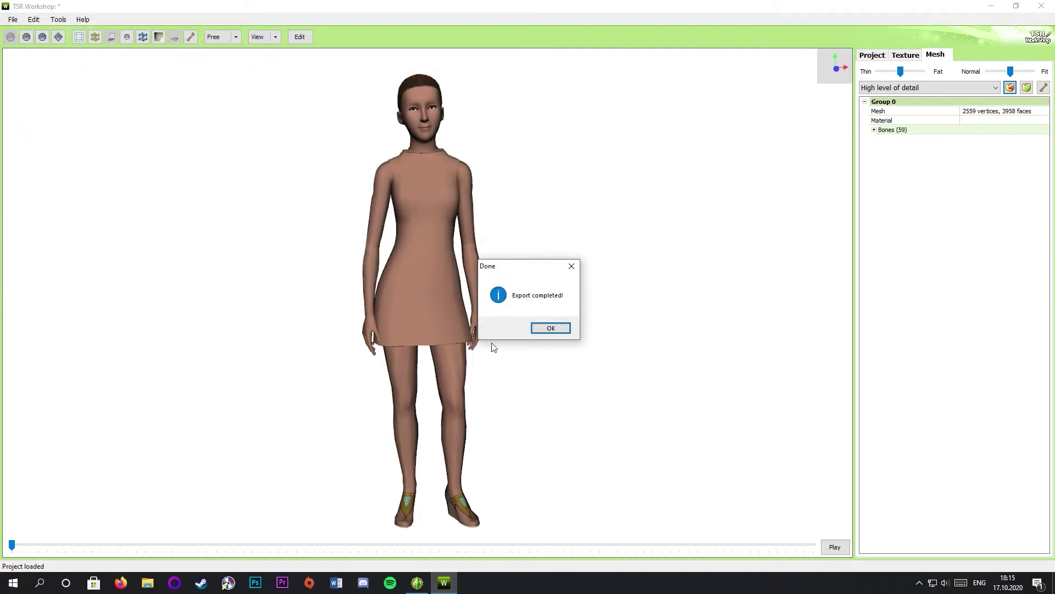
Step: Dismiss the export-completed message and select the s3pe shortcut on the desktop
click(551, 328)
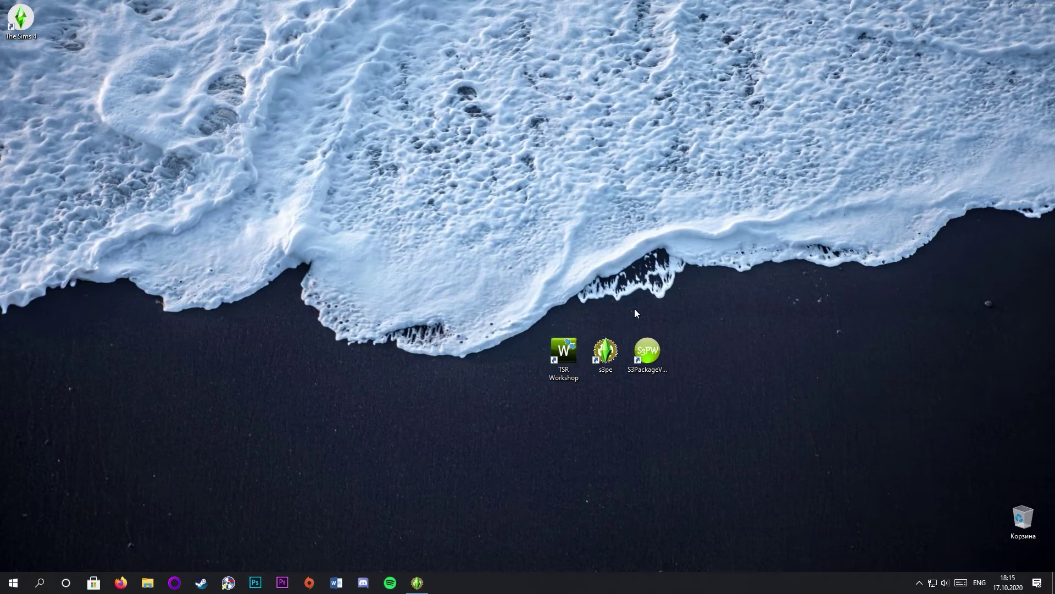
mouse_move(622, 319)
mouse_down()
mouse_move(624, 337)
mouse_move(586, 417)
mouse_move(595, 409)
mouse_up()
click(766, 378)
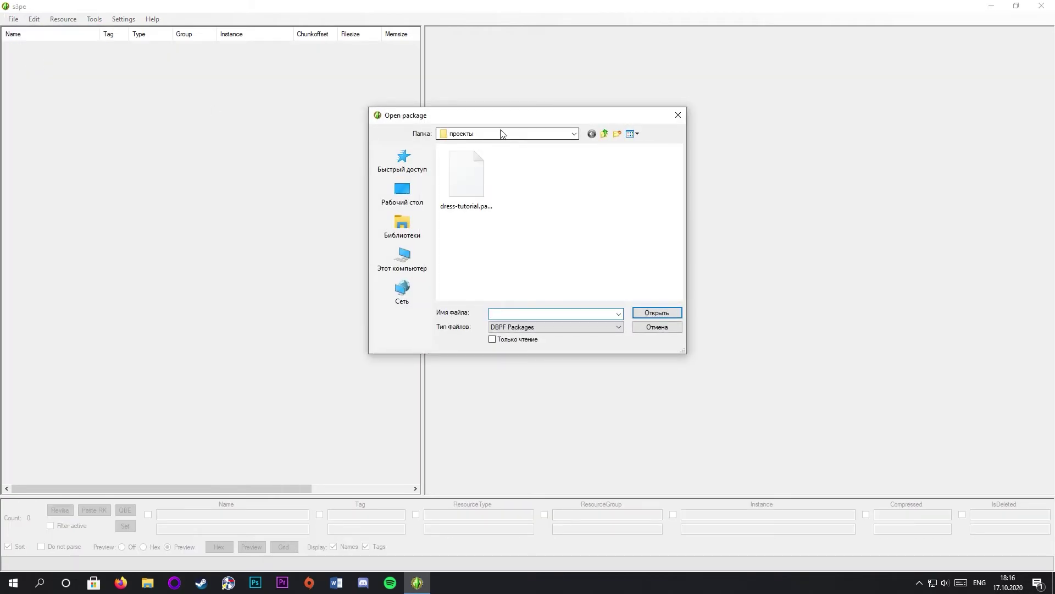
Step: Open dress-tutorial.package and preview its four GEOM resources, then the first texture image
click(476, 176)
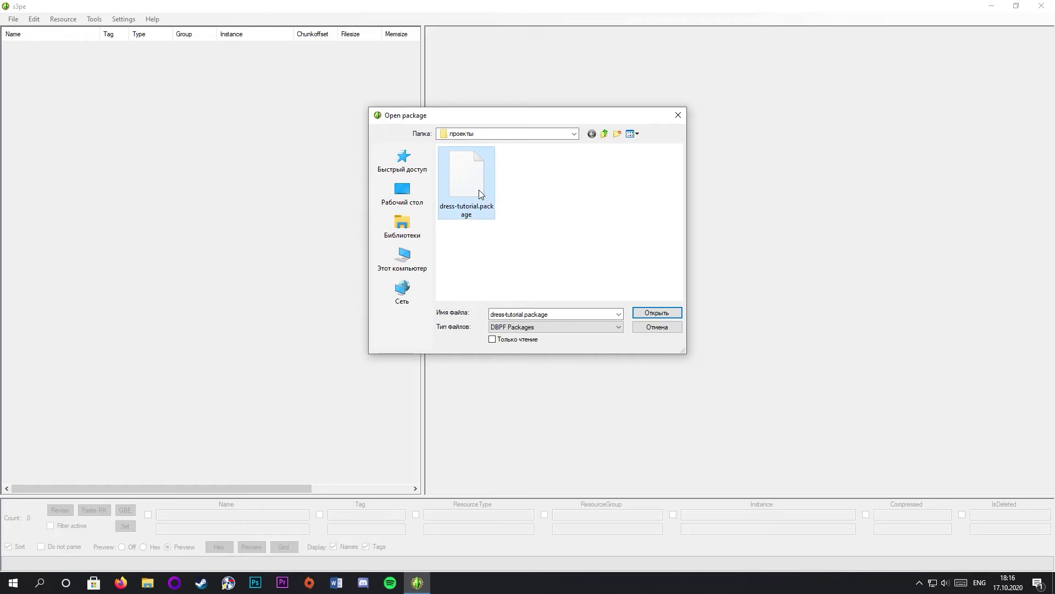
double_click(479, 190)
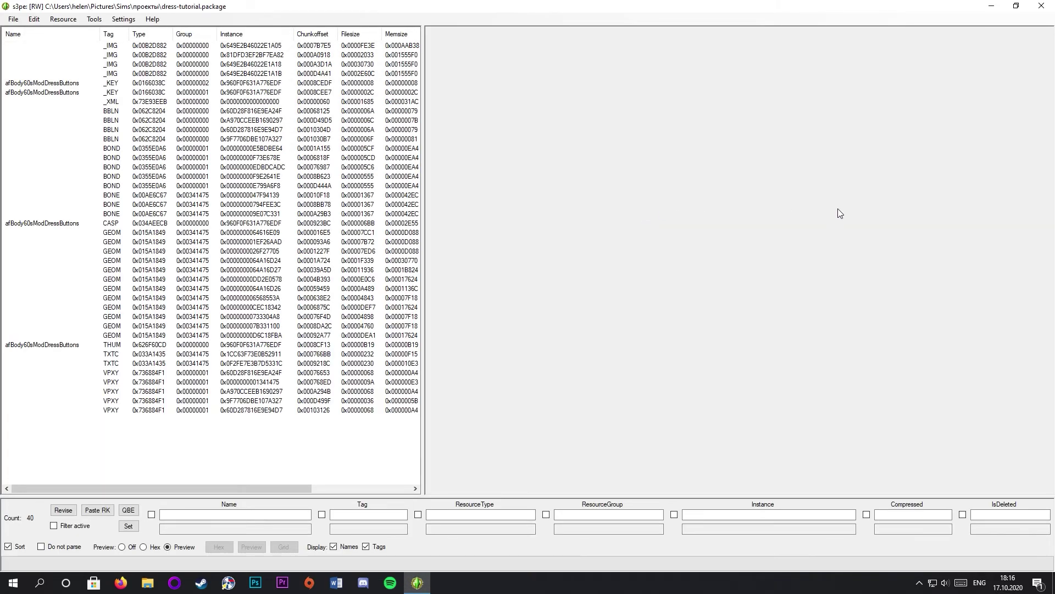
click(121, 232)
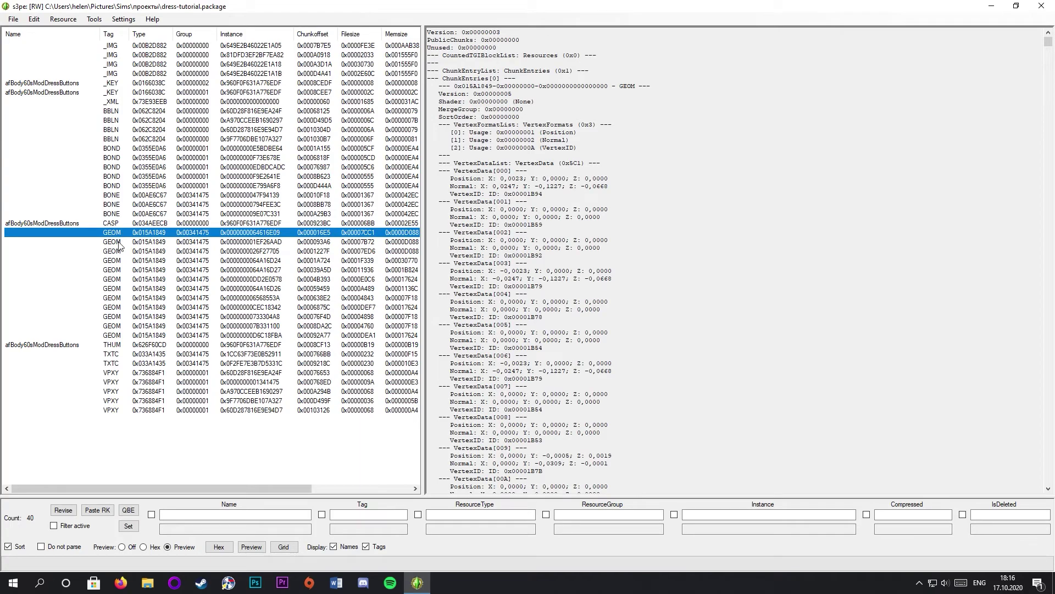
click(120, 243)
click(116, 252)
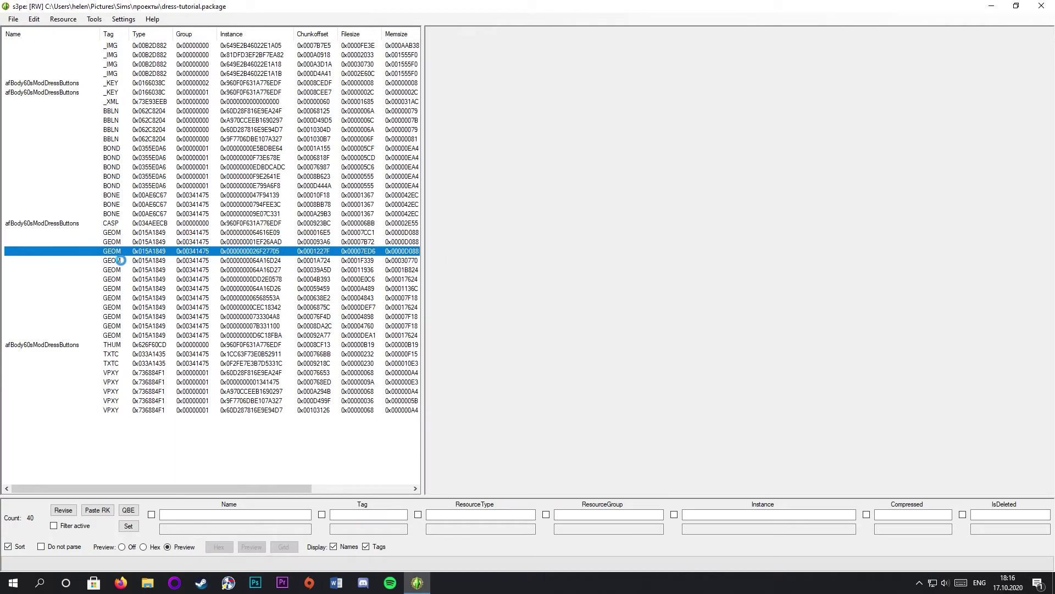
click(115, 261)
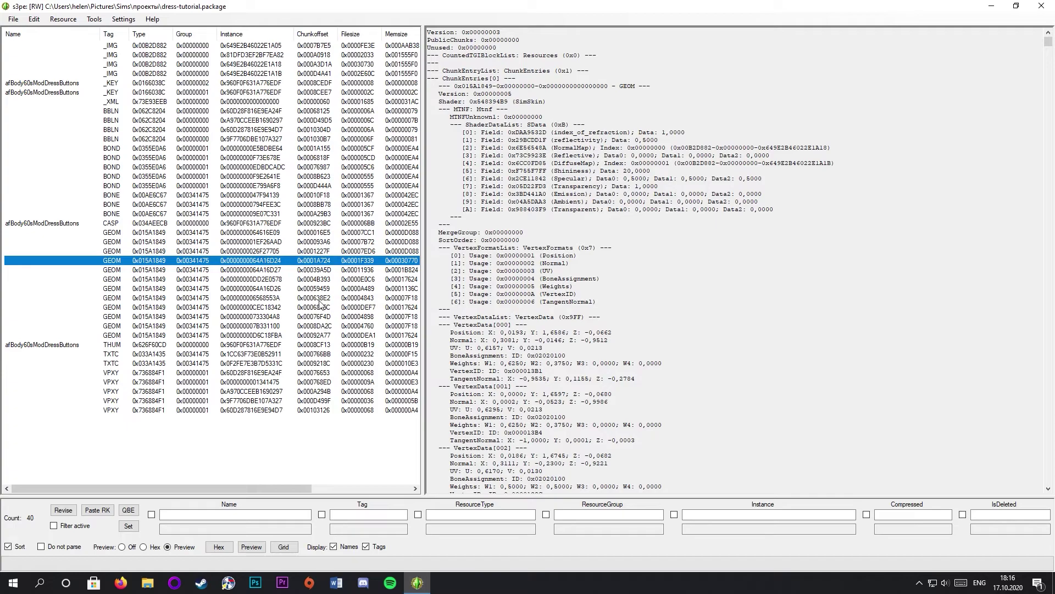
click(111, 48)
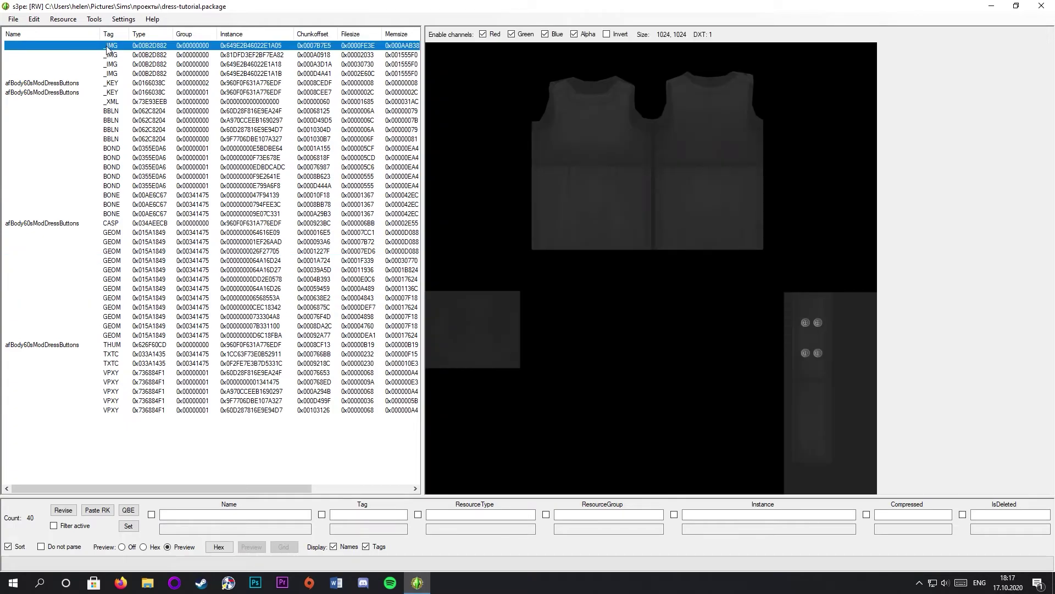
Step: Preview the _IMG texture resources until the grey dress texture is shown
click(120, 57)
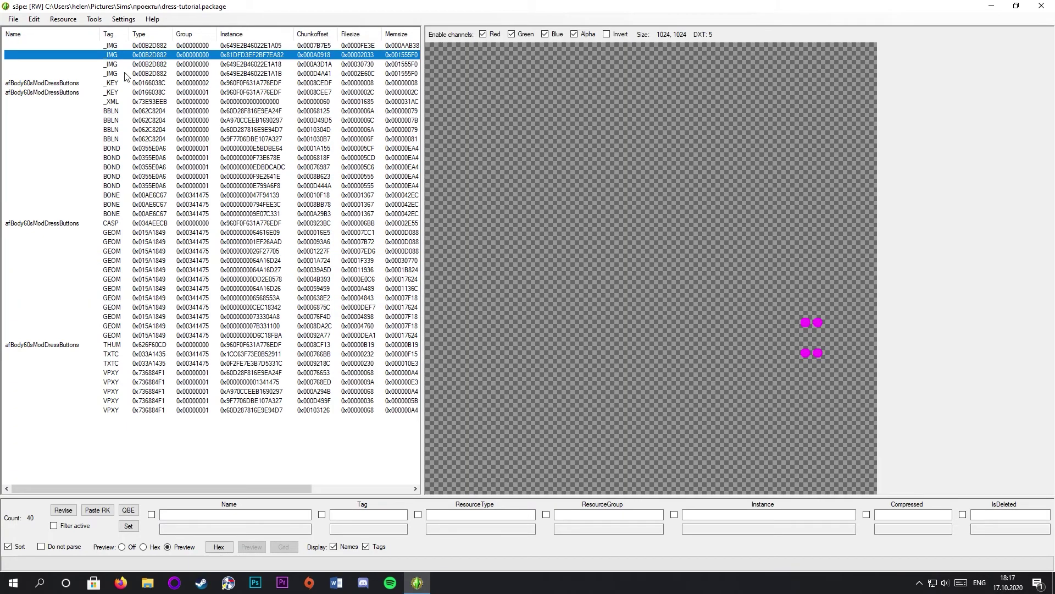
click(125, 64)
click(122, 76)
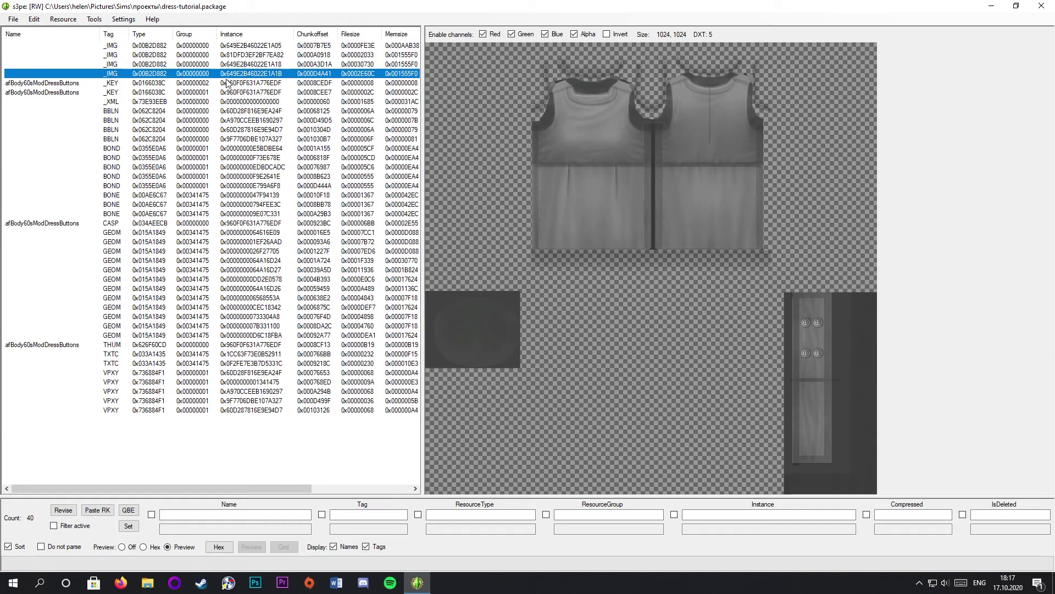
Step: Save the grey dress texture as a PNG image named dress
right_click(156, 75)
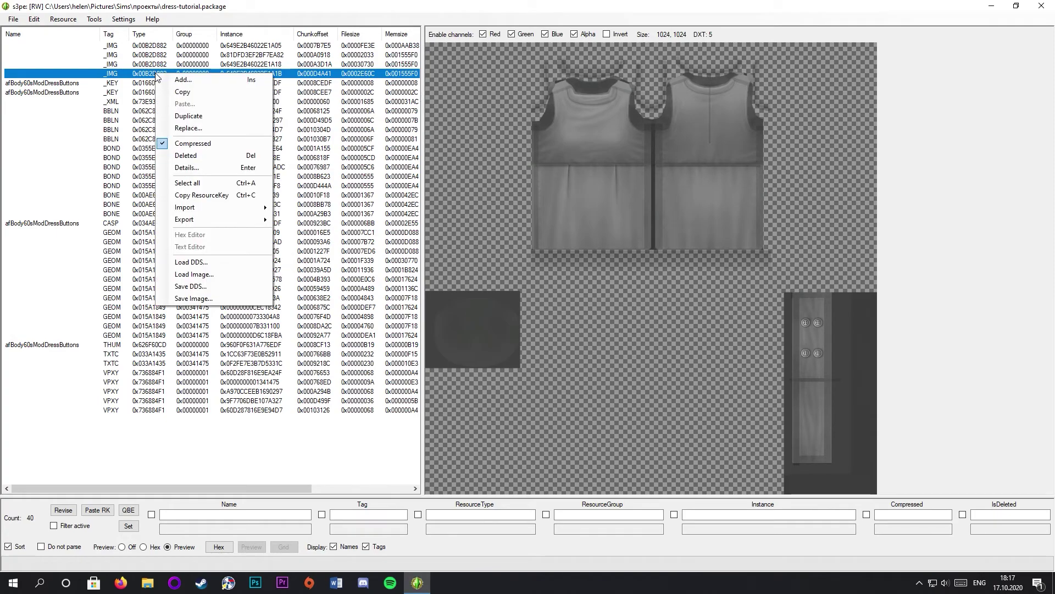
click(220, 299)
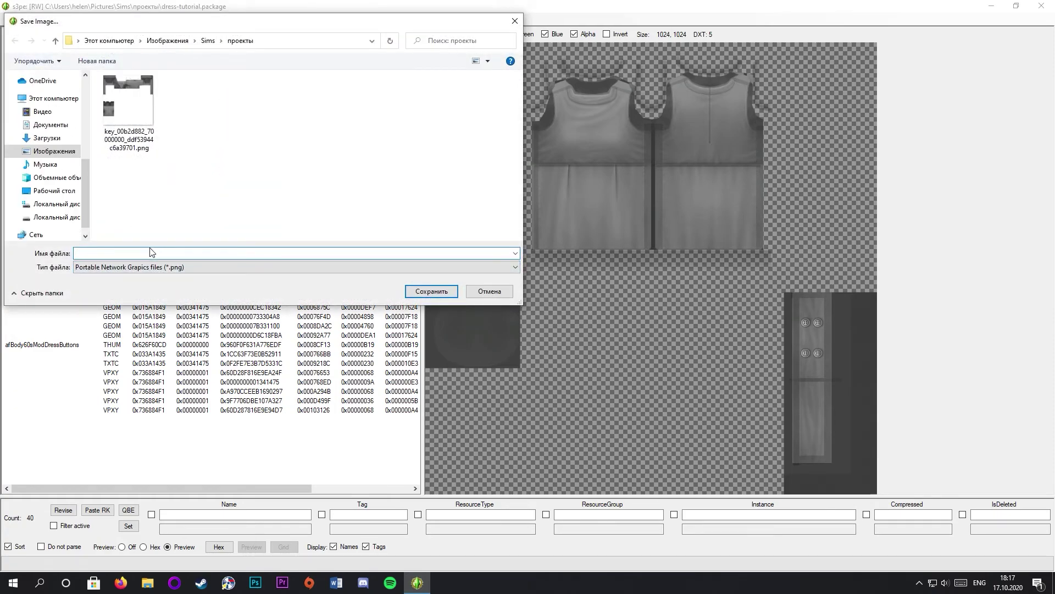
text(dress)
key(Return)
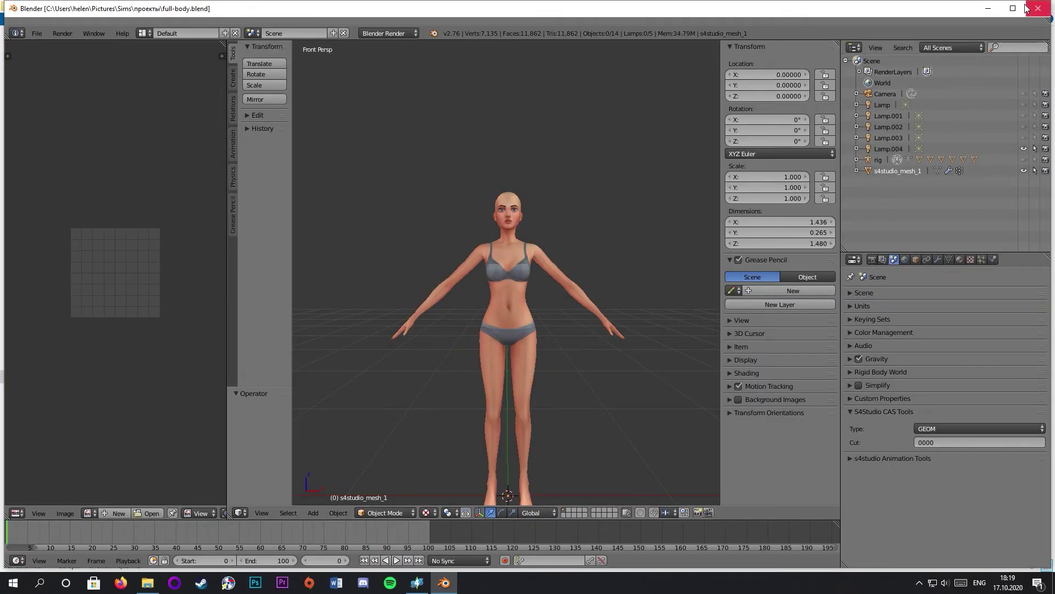
Step: Maximize Blender, hide the sidebar and switch to front orthographic view showing the feet
click(1013, 8)
key(n)
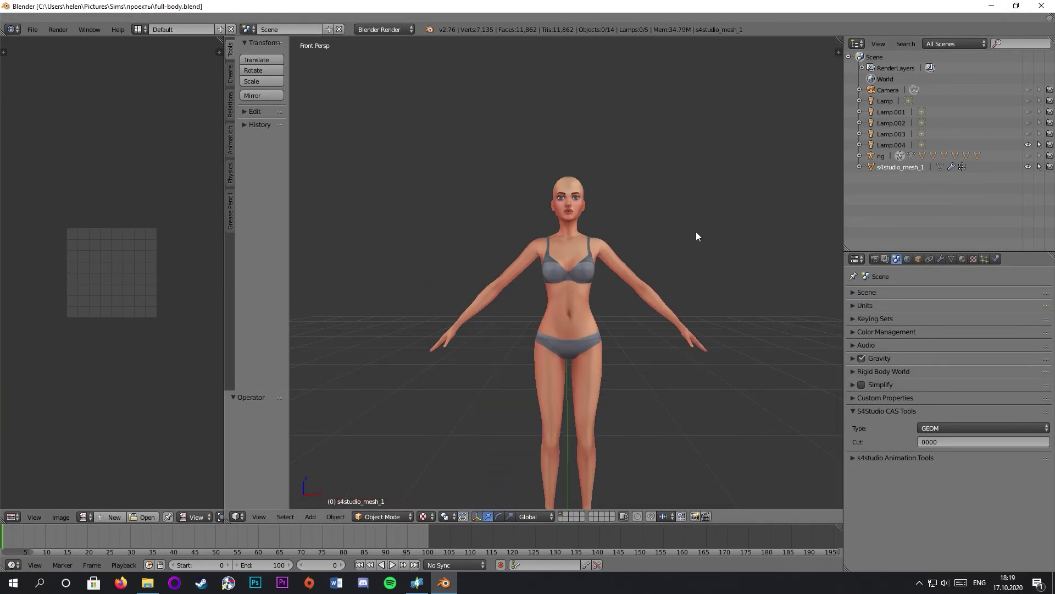
key(KP_5)
drag(658, 395, 662, 310)
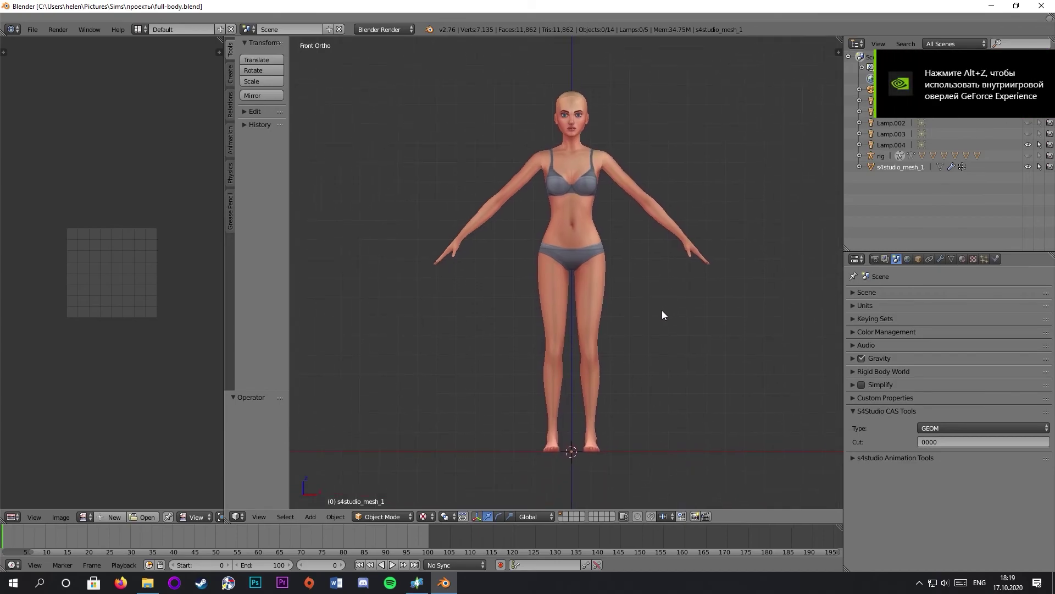
Step: Start a Wavefront OBJ import and pick tutorial 2.obj in the проекты folder
click(34, 30)
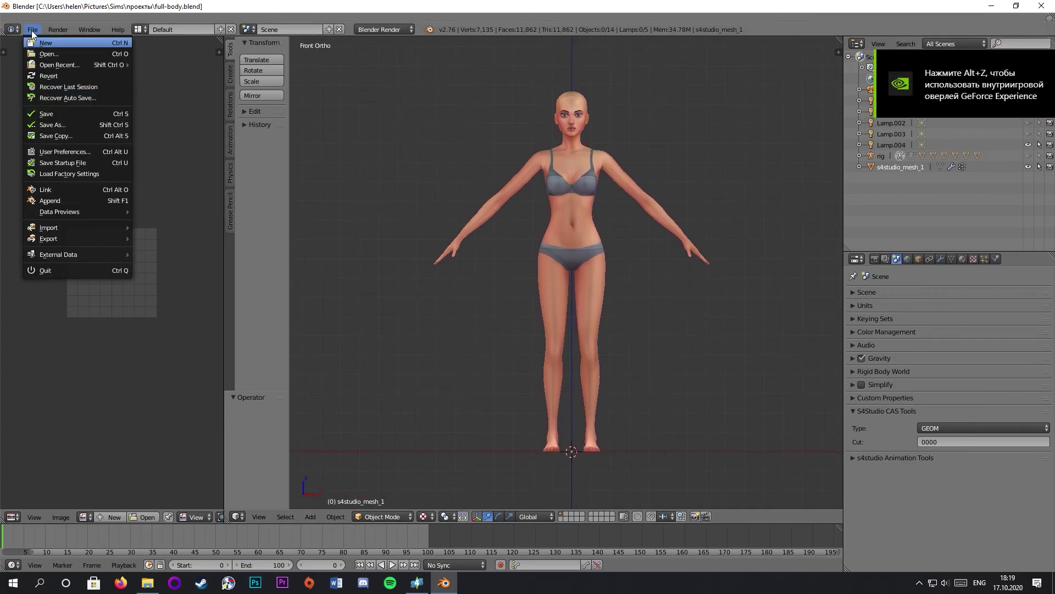
mouse_move(94, 233)
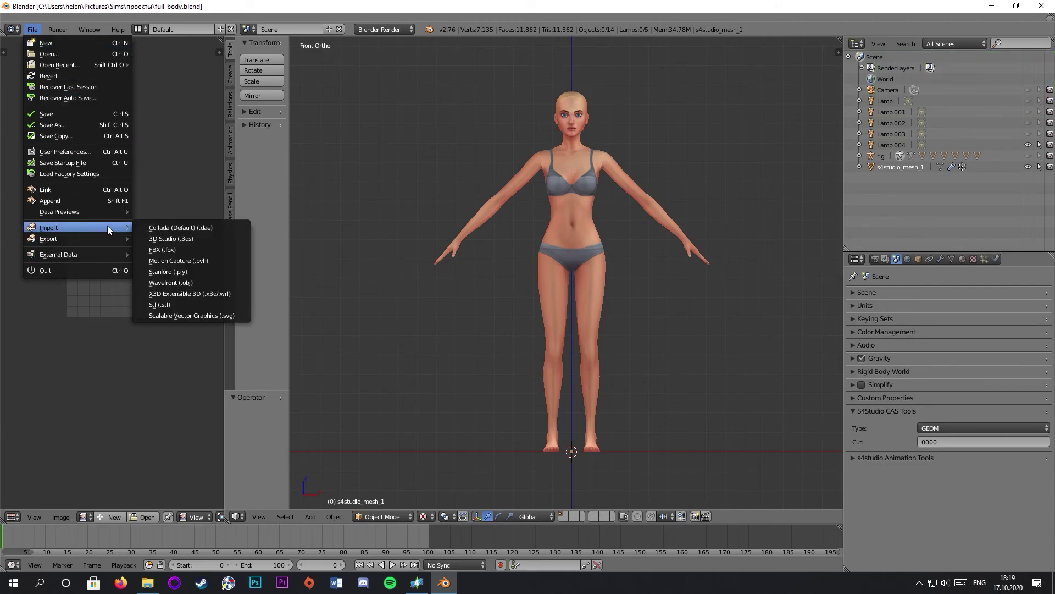
click(199, 280)
click(190, 97)
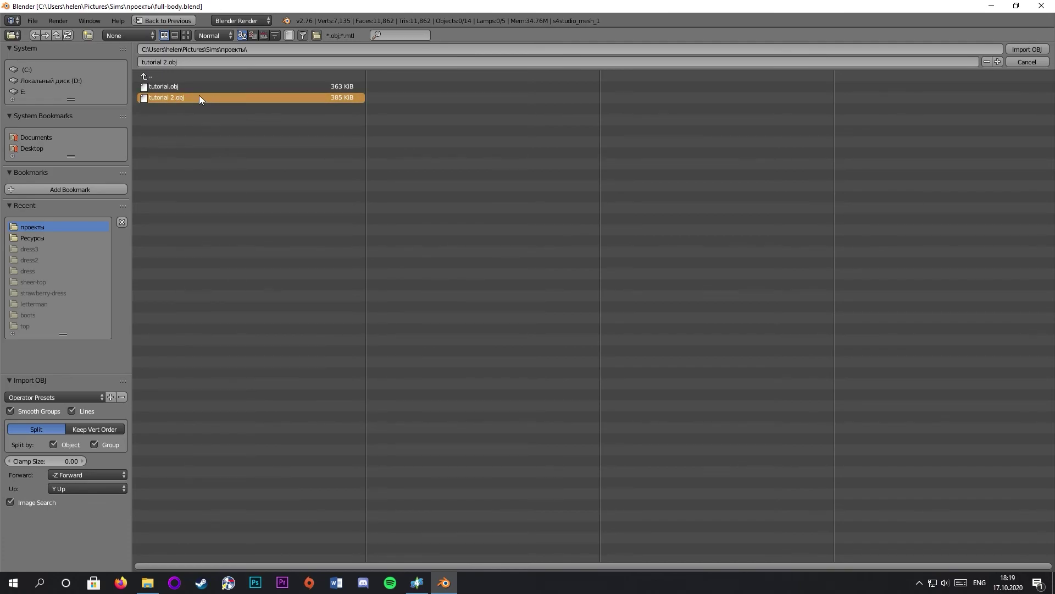
Step: Import tutorial 2.obj and make the groupname mesh active
double_click(199, 96)
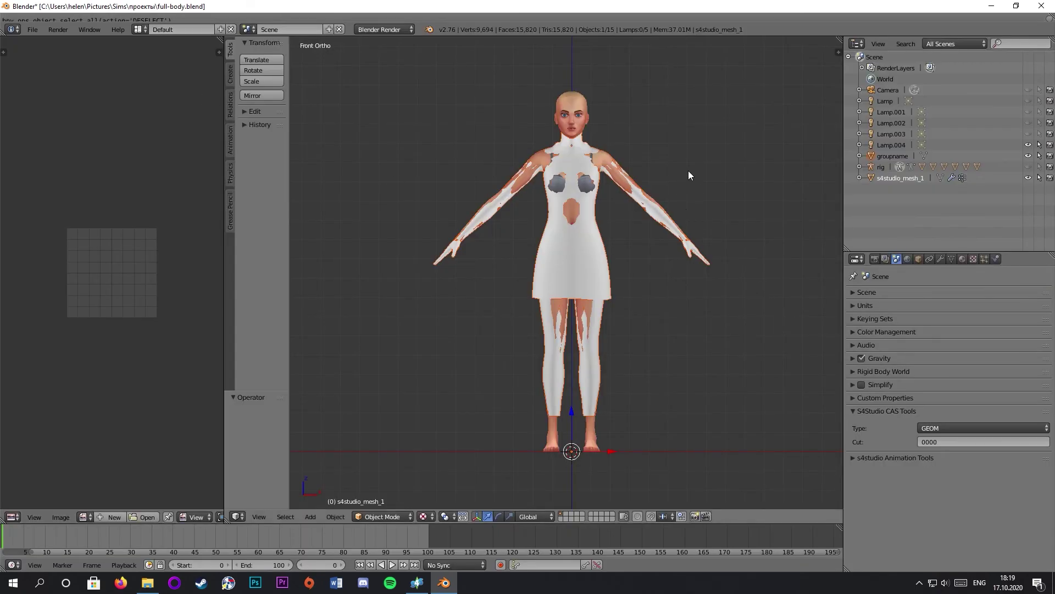
scroll(650, 175, up, 2)
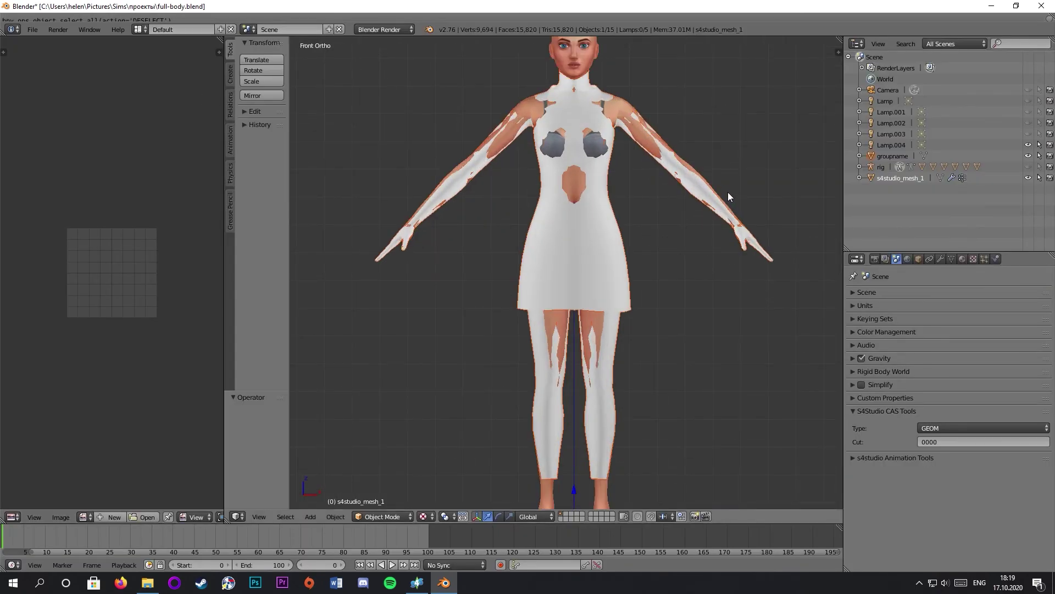
click(918, 161)
Step: In Edit Mode, select the connected leg, arm and neck pieces of the mesh
key(Tab)
drag(224, 275, 346, 275)
key(a)
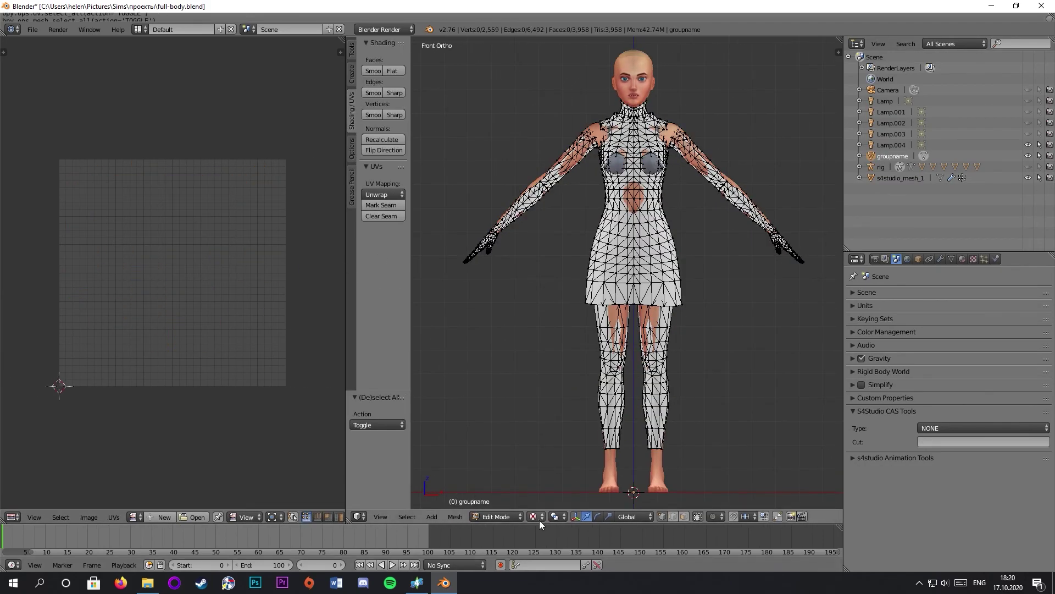
key(l)
key(l)
key(l)
key(ctrl+KP_1)
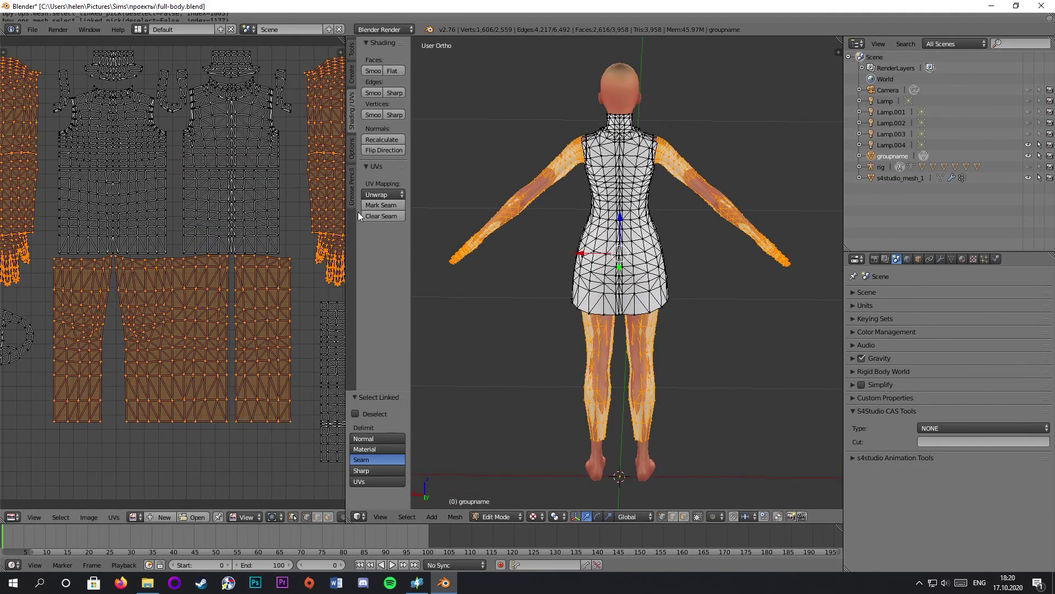
key(l)
mouse_move(731, 172)
mouse_down()
mouse_move(633, 405)
mouse_move(605, 385)
mouse_move(616, 368)
mouse_up()
scroll(632, 405, up, 5)
key(l)
scroll(232, 173, up, 3)
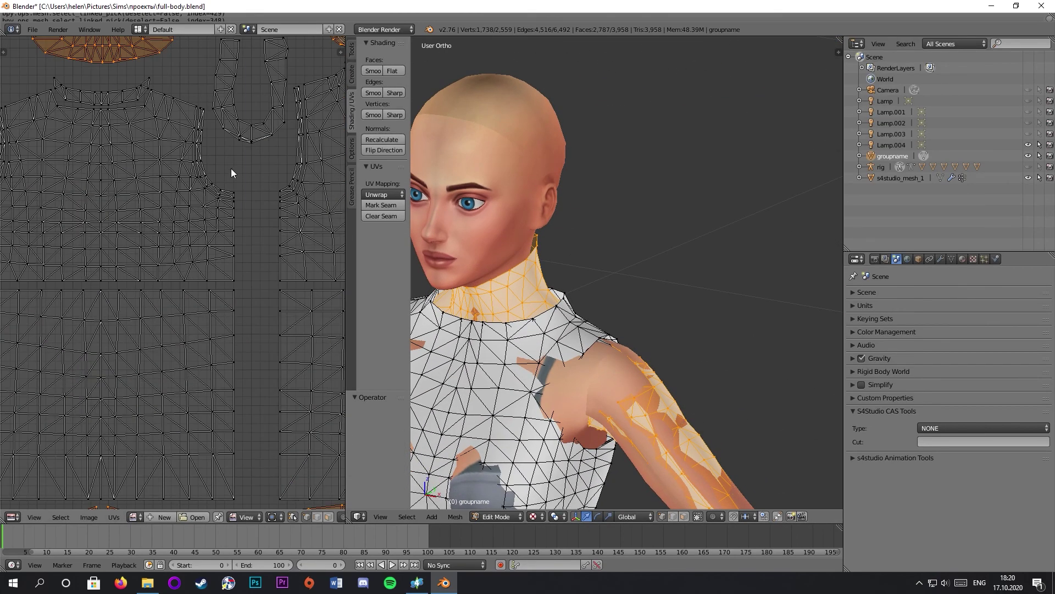
Step: Circle-select the sleeve islands in the UV layout and delete the selected faces
key(c)
mouse_move(200, 149)
mouse_down()
mouse_move(236, 213)
mouse_move(253, 160)
mouse_up()
key(x)
click(724, 397)
Step: From a side view, select the small leftover UV island and delete its faces
scroll(675, 324, down, 6)
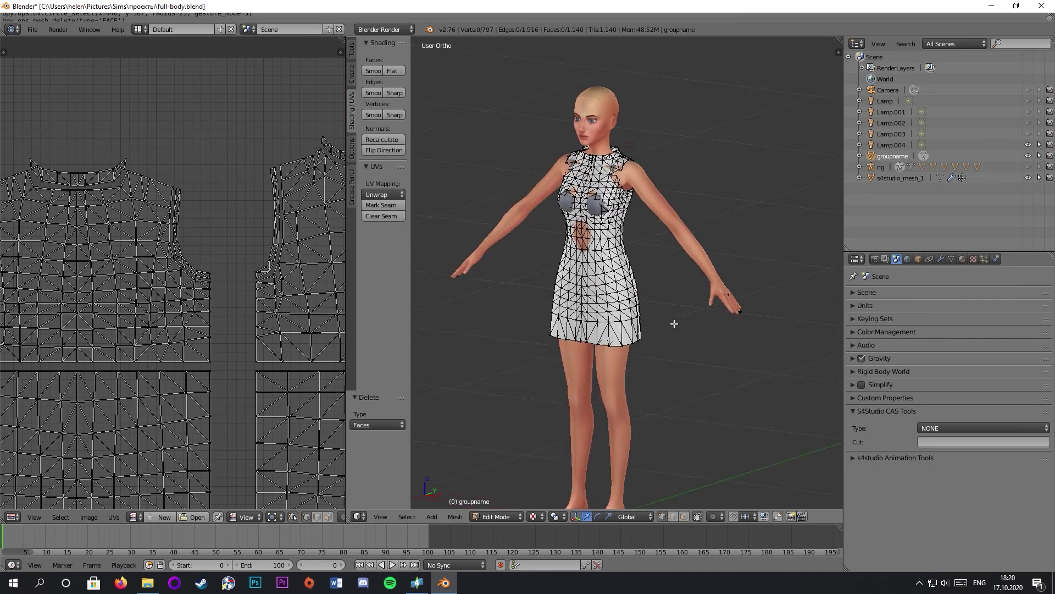
key(ctrl+KP_3)
scroll(154, 389, down, 5)
key(c)
click(82, 360)
key(x)
click(546, 360)
Step: Return to front orthographic view, leave Edit Mode and display the dress with solid shading
scroll(738, 229, up, 3)
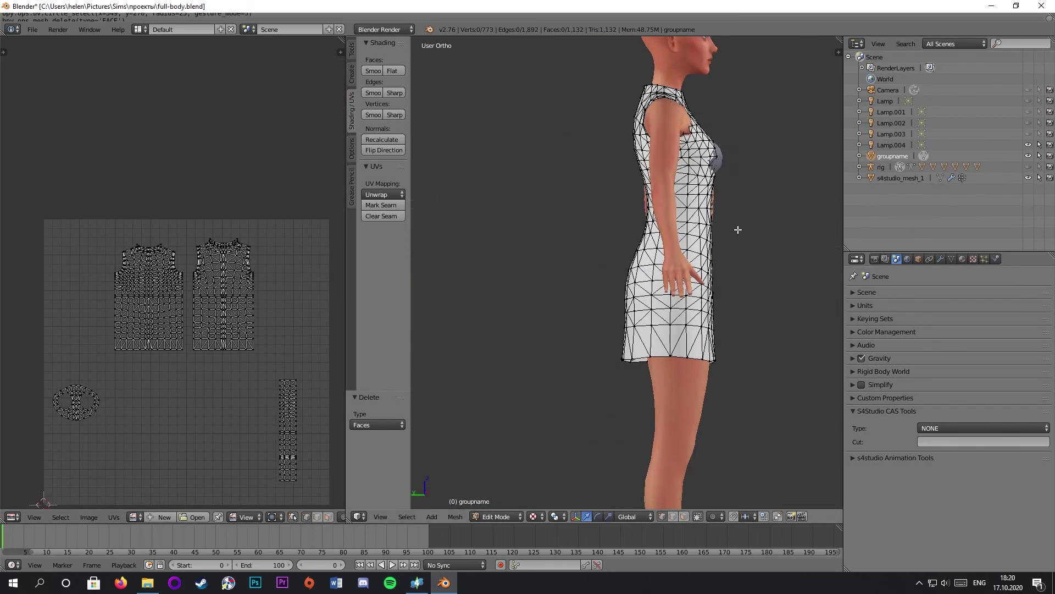
key(KP_1)
key(Tab)
click(545, 516)
click(549, 483)
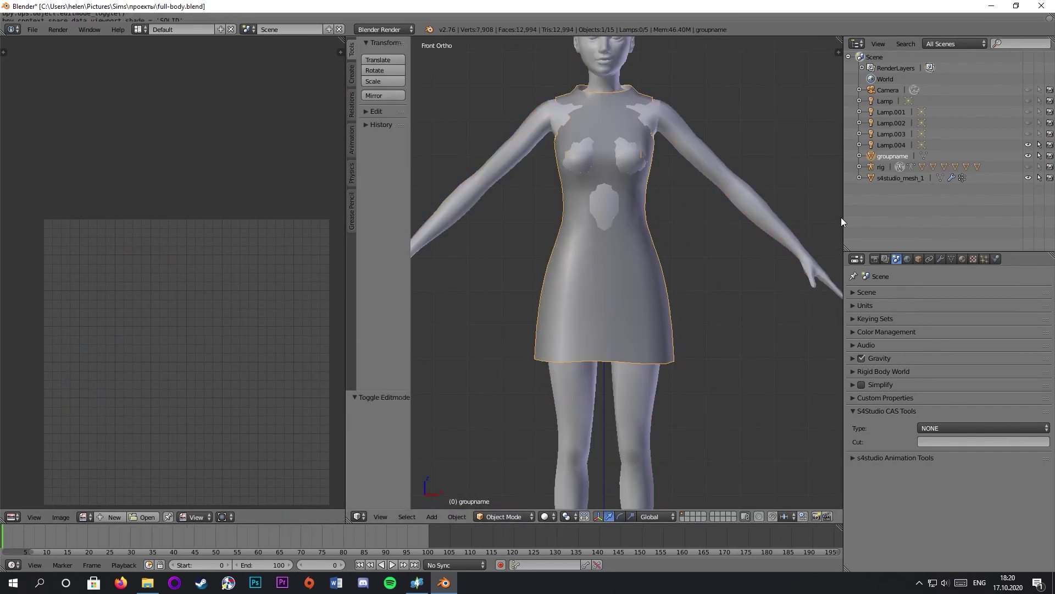
mouse_move(841, 216)
mouse_down()
mouse_move(603, 275)
mouse_move(710, 276)
mouse_move(434, 278)
mouse_move(734, 273)
mouse_up()
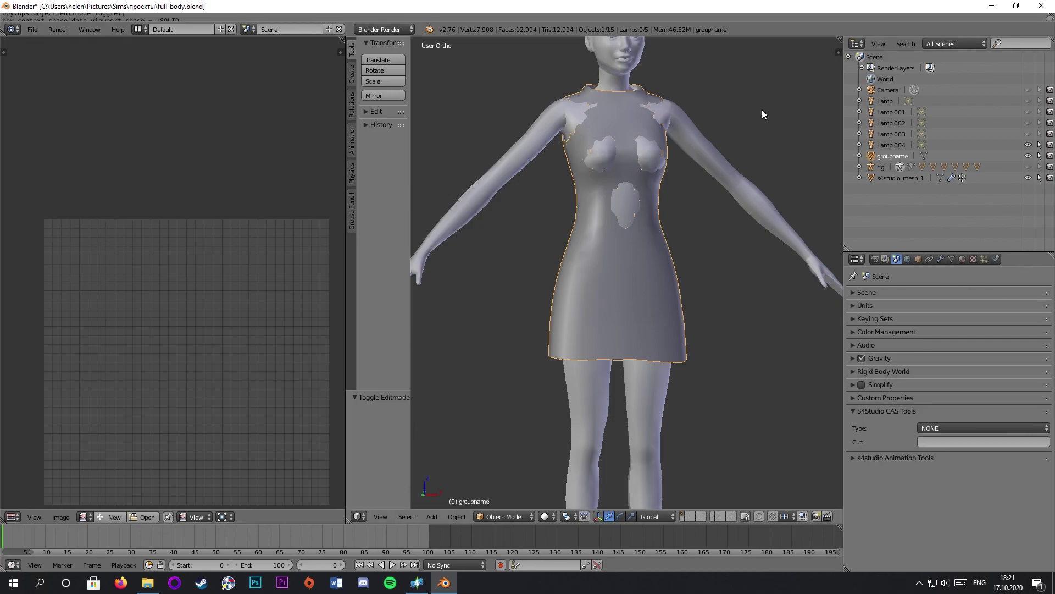
scroll(762, 110, down, 2)
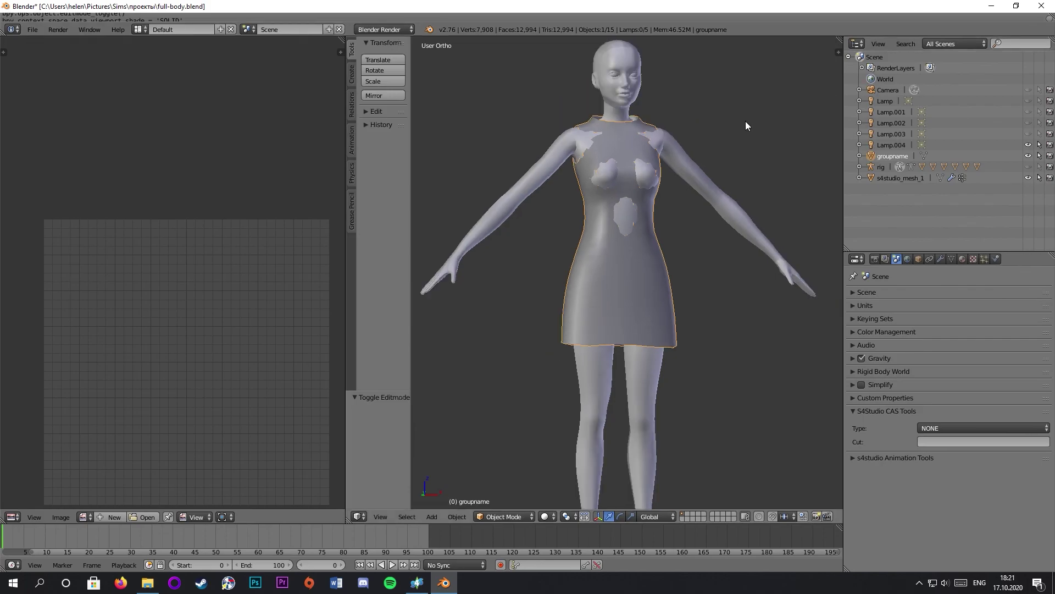